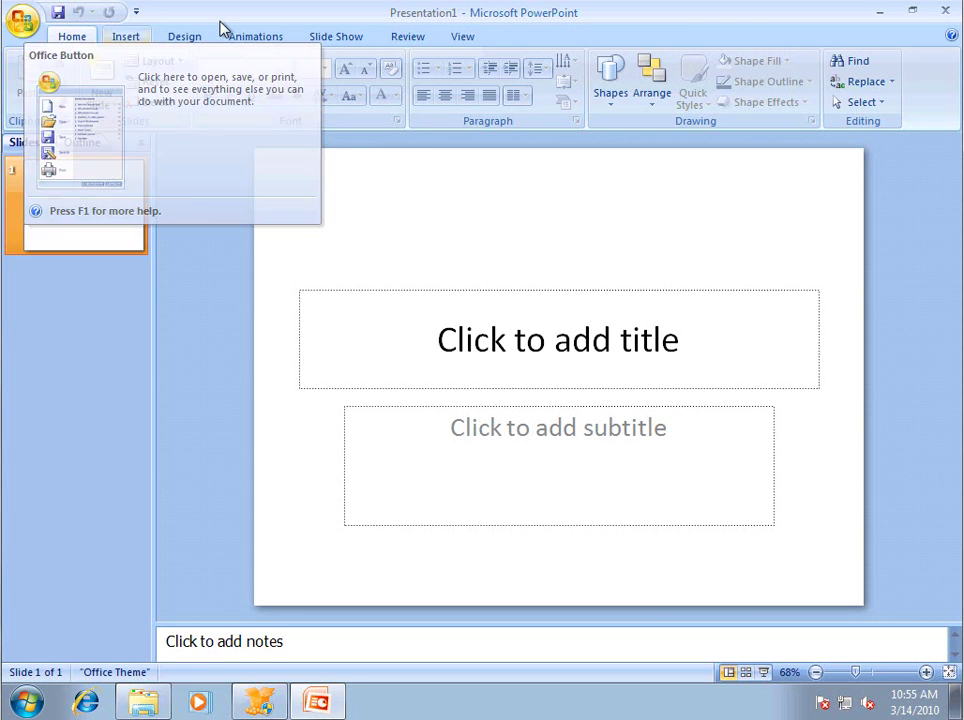
Close PowerPoint 2007 so the Sequencer records POWERPNT.EXE as launched
{"action": "left_click", "coordinate": [612, 96]}
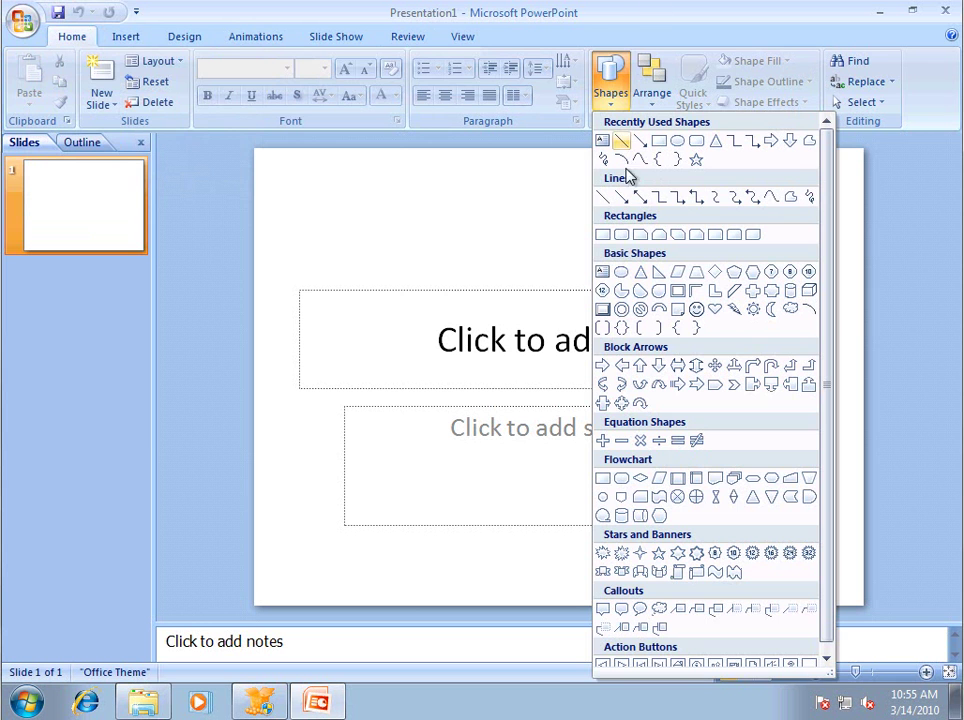
{"action": "left_click", "coordinate": [22, 33]}
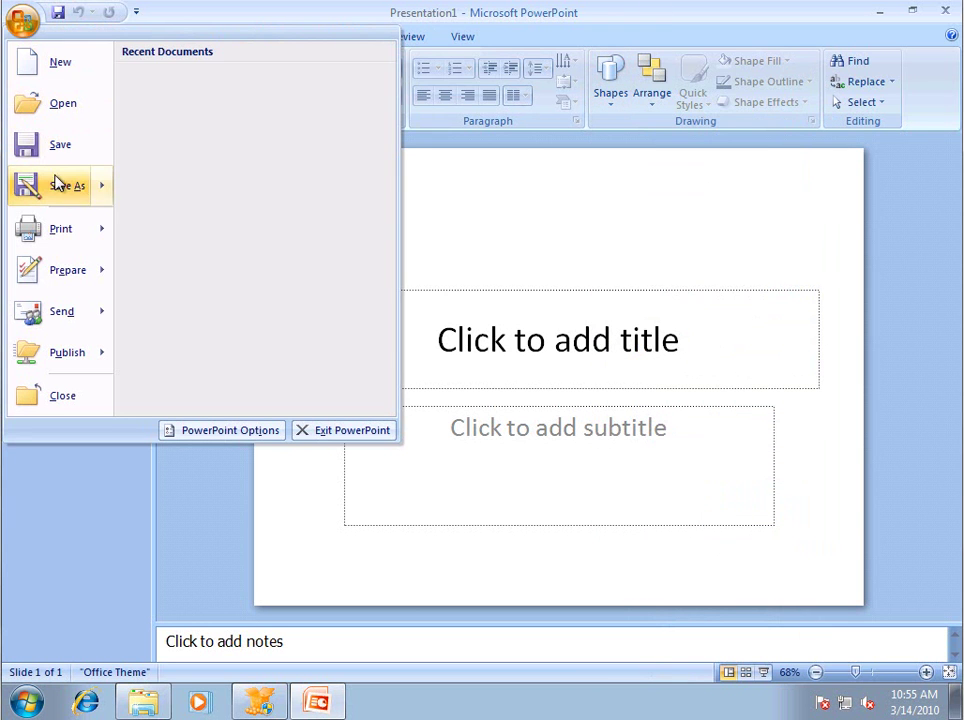
{"action": "mouse_move", "coordinate": [64, 186]}
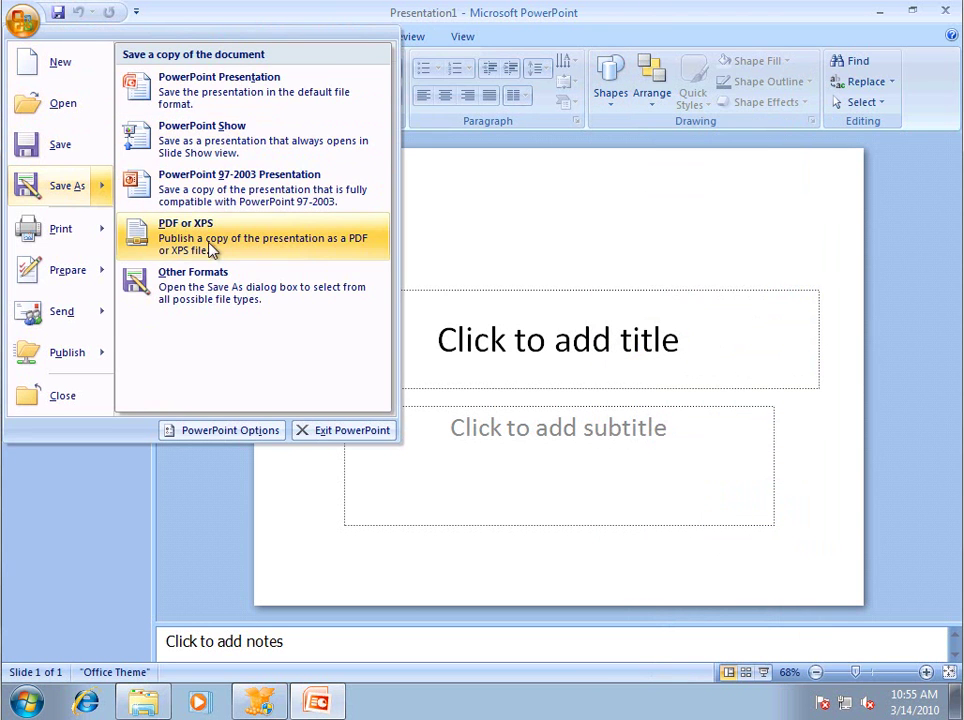
{"action": "left_click", "coordinate": [945, 12]}
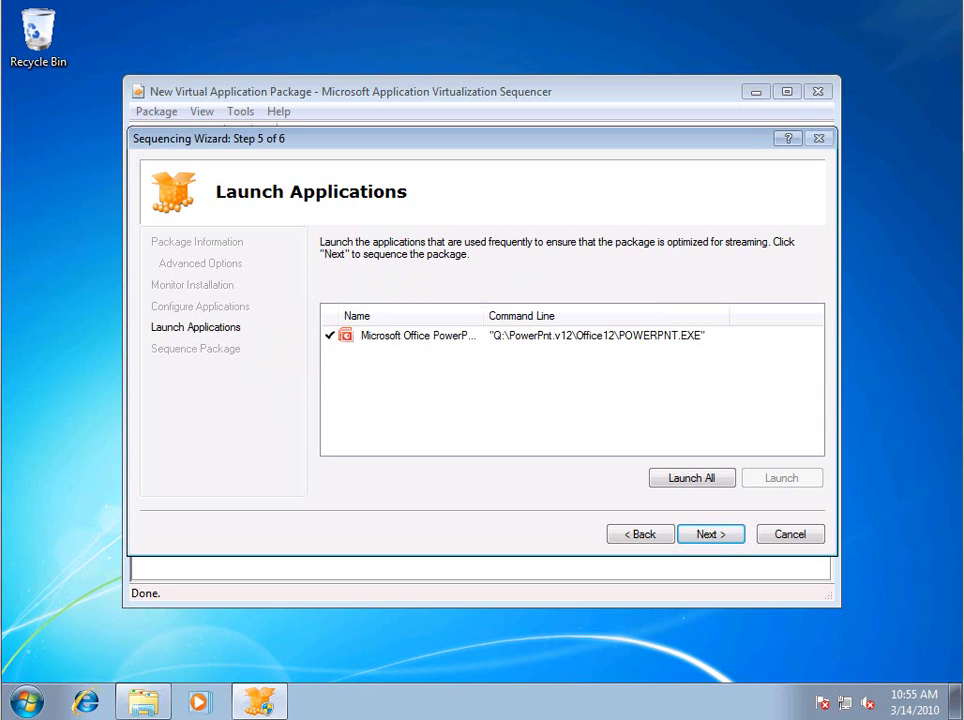
Run sequencing of the PowerPnt.v12 package and finish the wizard to open it for editing
{"action": "left_click", "coordinate": [727, 537]}
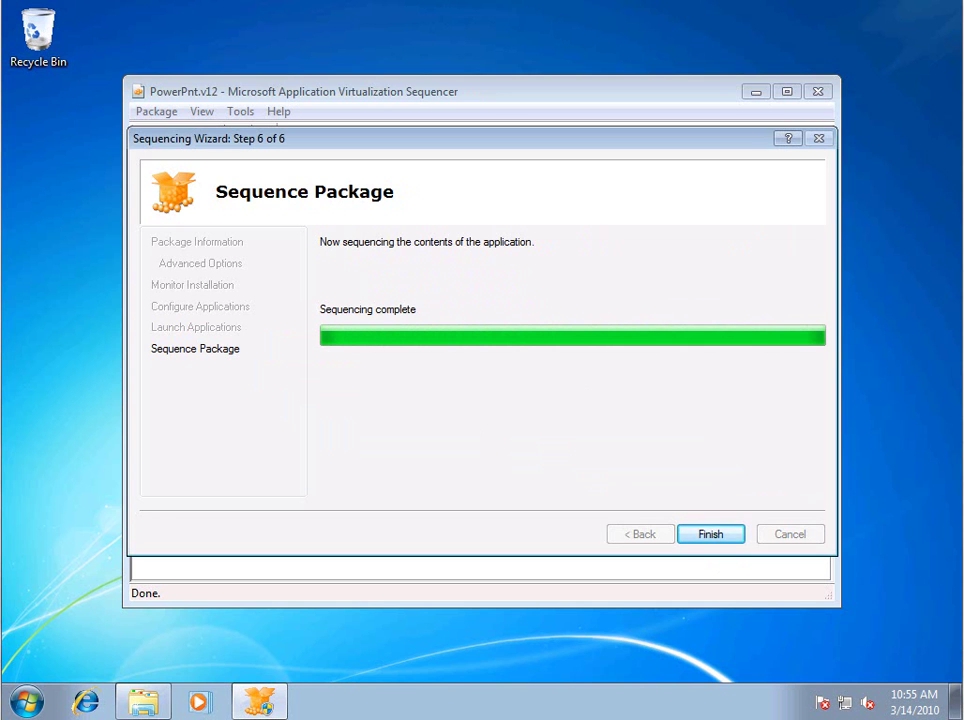
{"action": "left_click", "coordinate": [704, 533]}
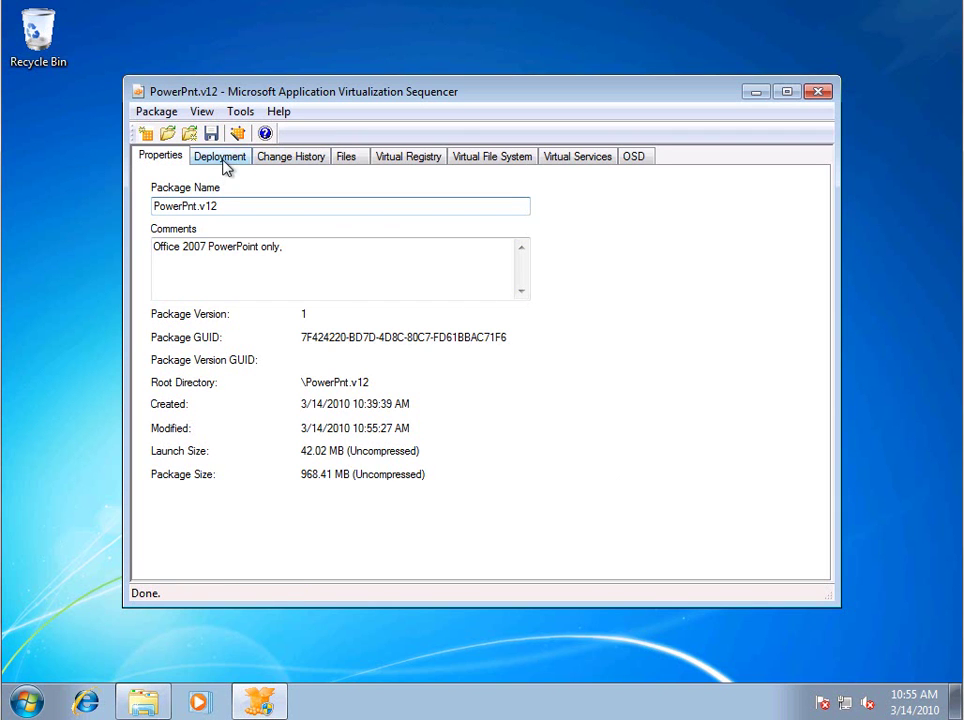
Set deployment to RTSP on port 554, entering the management server hostname and path PowerPnt.v12
{"action": "left_click", "coordinate": [224, 160]}
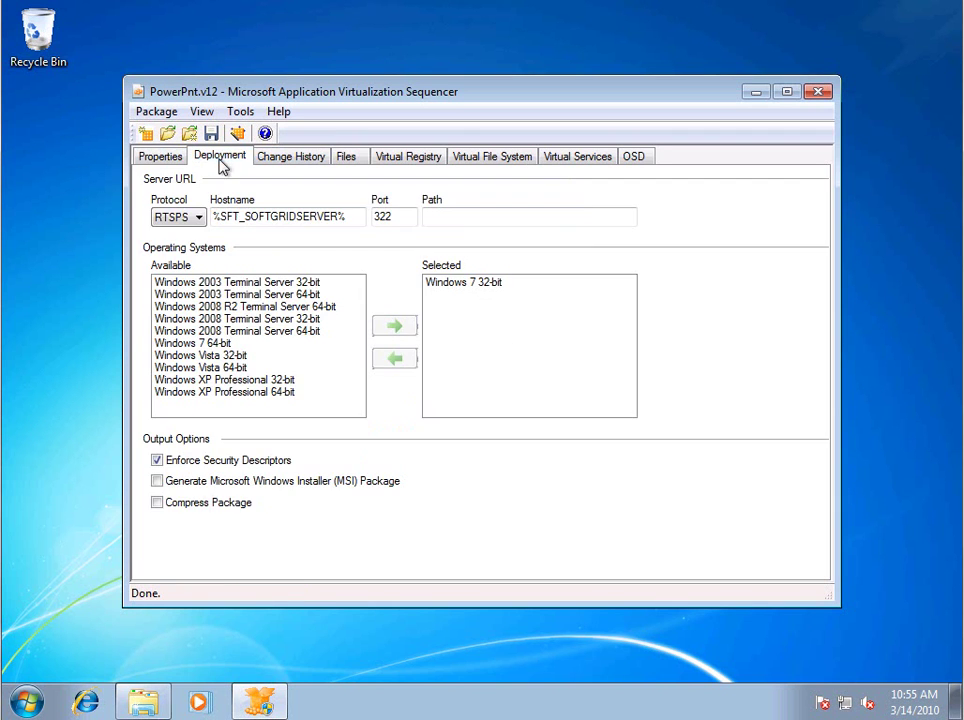
{"action": "left_click", "coordinate": [199, 218]}
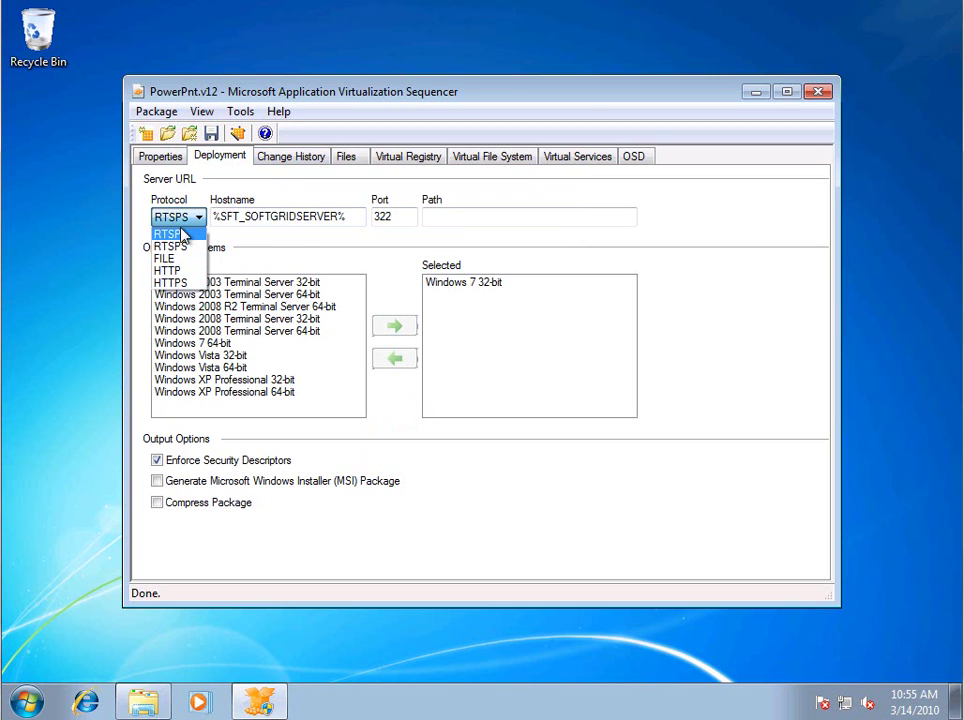
{"action": "left_click", "coordinate": [168, 234]}
{"action": "left_click_drag", "start_coordinate": [355, 222], "coordinate": [147, 220]}
{"action": "type", "text": "savdalappv01.savilltech.net"}
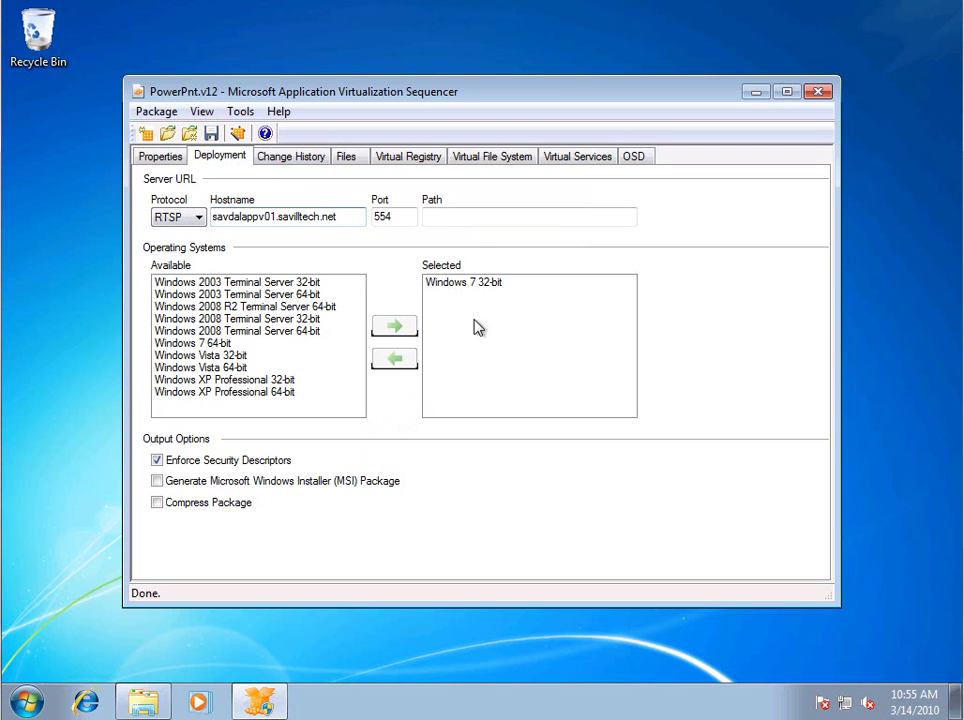
{"action": "left_click", "coordinate": [465, 216]}
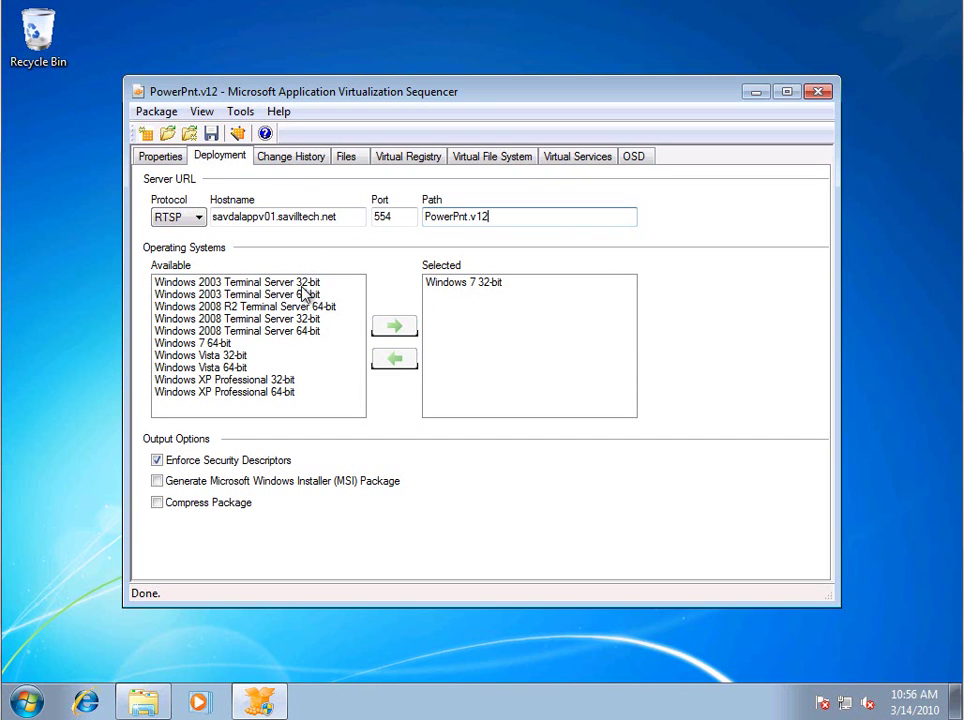
Add Windows Vista, XP Professional, Windows 7 and all remaining operating systems as supported
{"action": "left_click", "coordinate": [230, 357]}
{"action": "left_click", "coordinate": [396, 326]}
{"action": "left_click", "coordinate": [230, 368]}
{"action": "left_click", "coordinate": [394, 326]}
{"action": "left_click", "coordinate": [268, 368]}
{"action": "left_click", "coordinate": [394, 326]}
{"action": "left_click", "coordinate": [243, 356]}
{"action": "left_click", "coordinate": [218, 344], "text": "shift"}
{"action": "left_click", "coordinate": [245, 283], "text": "shift"}
{"action": "left_click", "coordinate": [395, 327]}
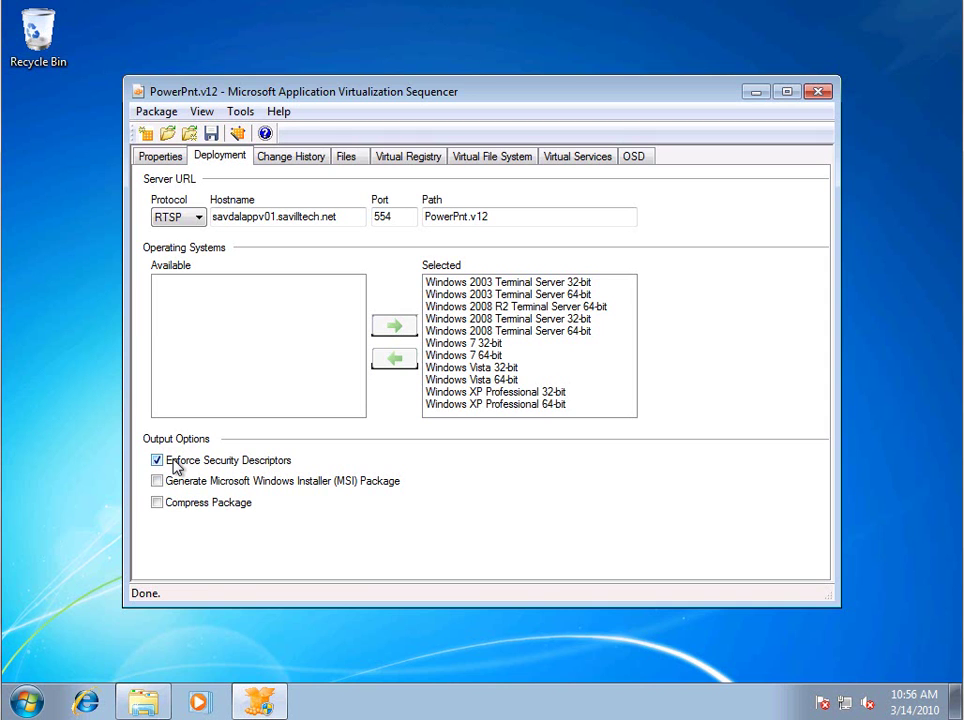
Browse the captured PowerPnt.v12\Office12 files, then expand REGISTRY in the virtual registry
{"action": "left_click", "coordinate": [350, 158]}
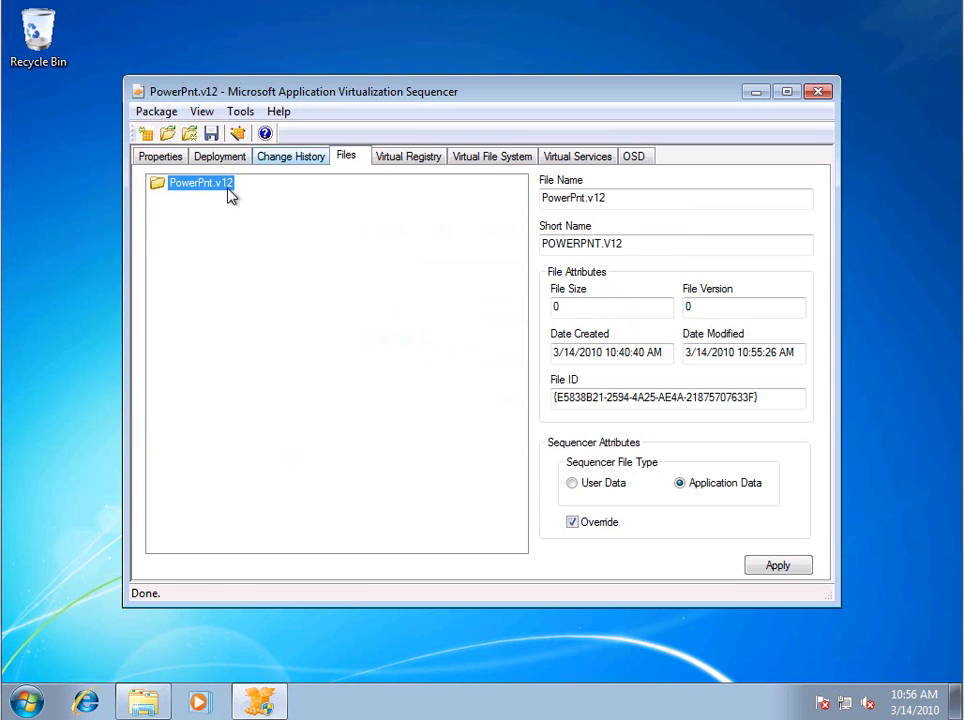
{"action": "double_click", "coordinate": [160, 185]}
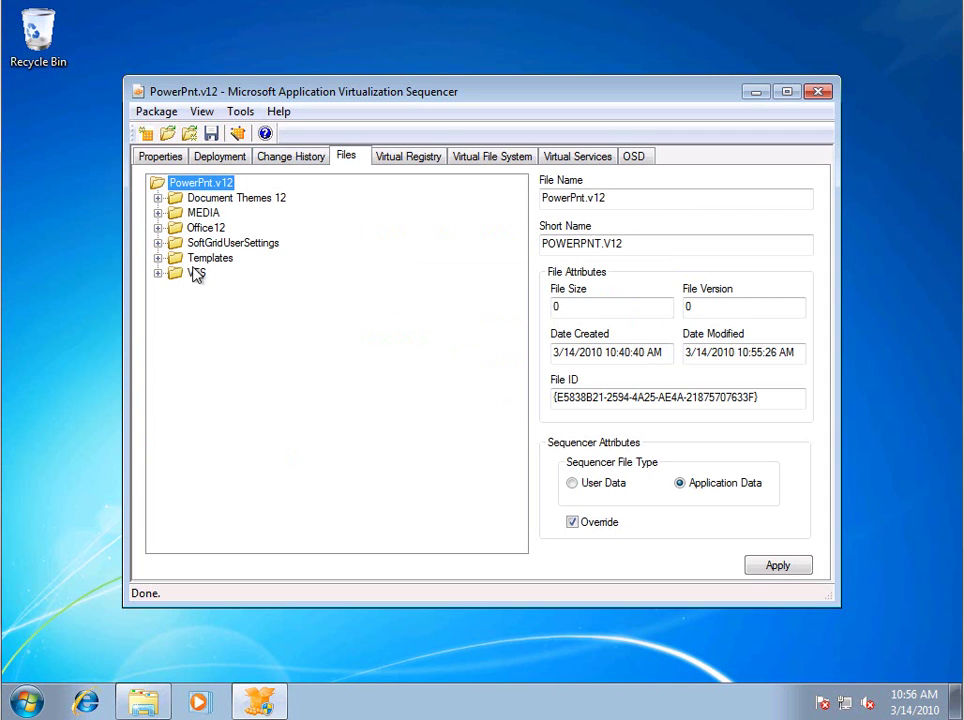
{"action": "double_click", "coordinate": [208, 229]}
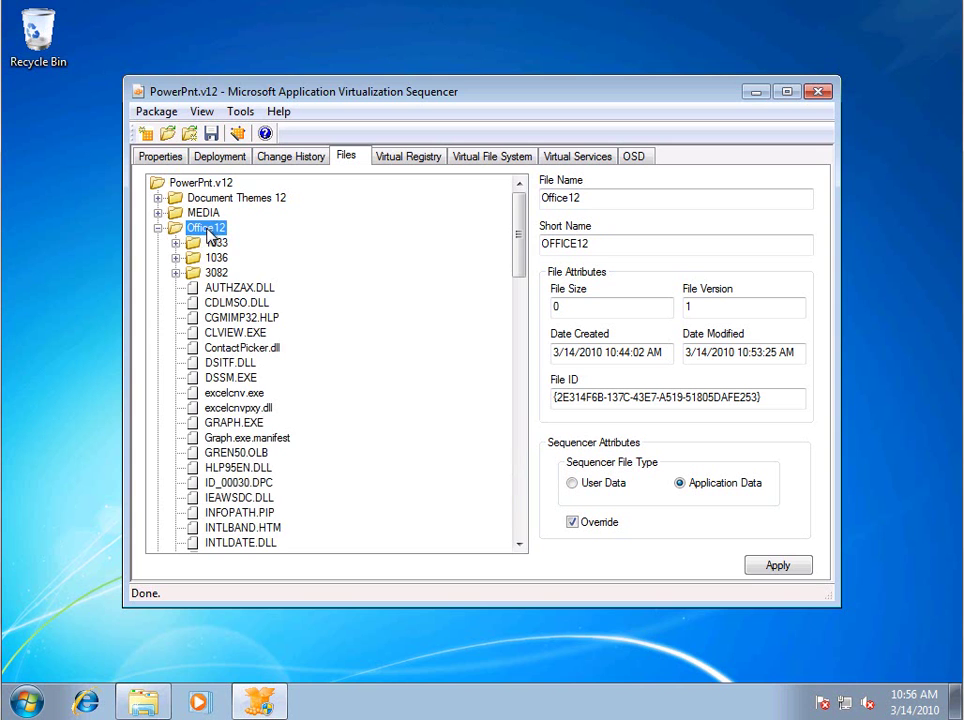
{"action": "scroll", "coordinate": [340, 415], "scroll_direction": "down", "scroll_amount": 12}
{"action": "scroll", "coordinate": [340, 417], "scroll_direction": "down", "scroll_amount": 2}
{"action": "scroll", "coordinate": [330, 390], "scroll_direction": "up", "scroll_amount": 14}
{"action": "left_click", "coordinate": [395, 165]}
{"action": "double_click", "coordinate": [172, 185]}
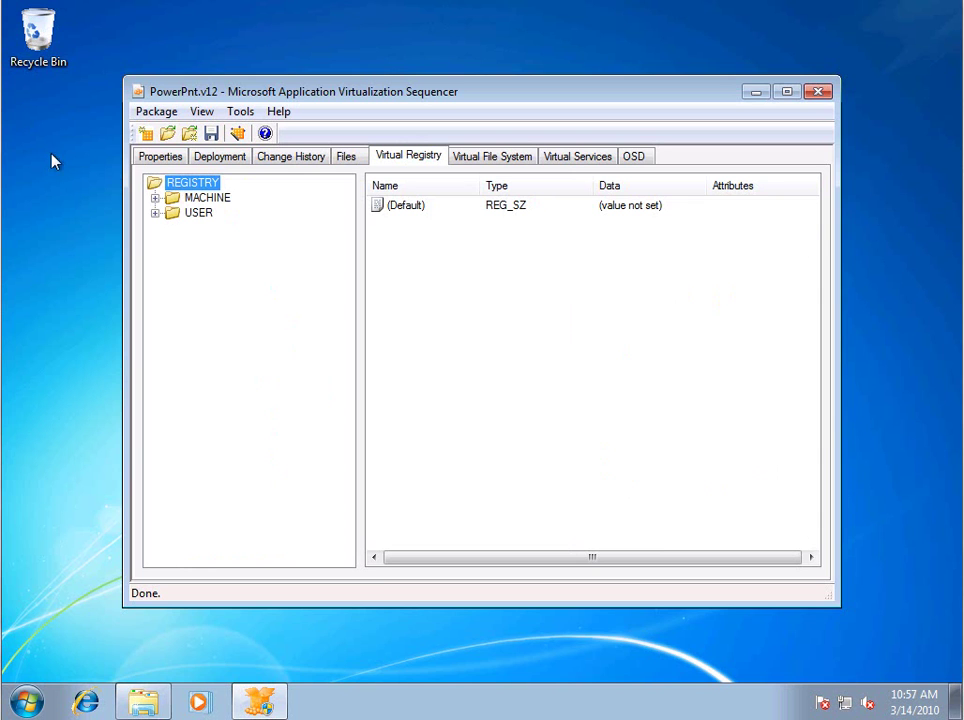
Expand USER\%SFT_SID%\Software\Microsoft\Office\Common to show the UserInfo values
{"action": "double_click", "coordinate": [204, 214]}
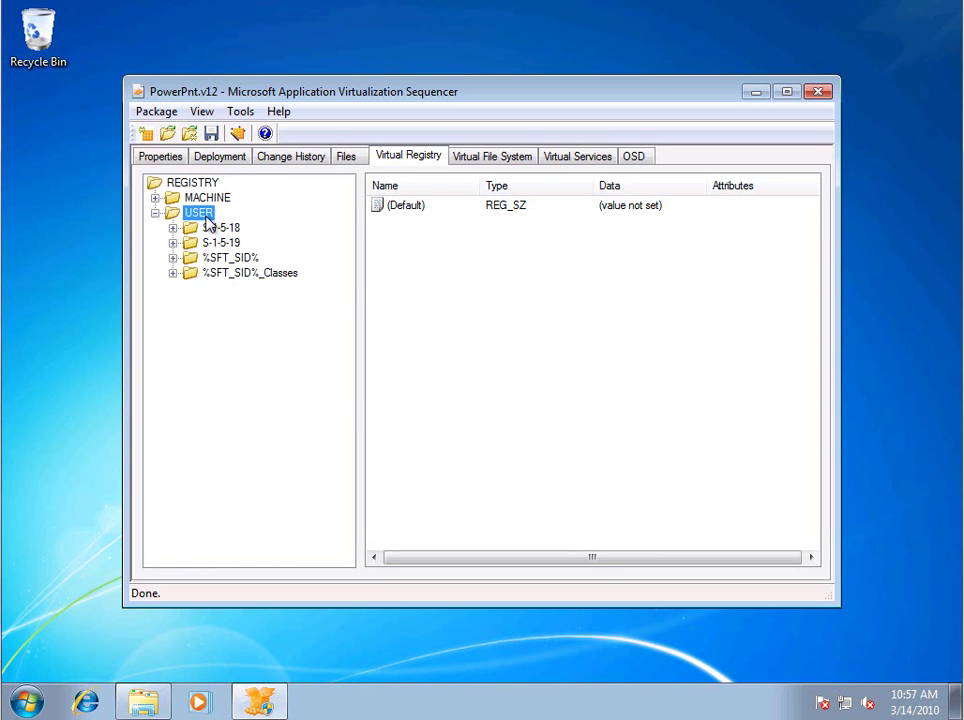
{"action": "double_click", "coordinate": [243, 262]}
{"action": "double_click", "coordinate": [242, 273]}
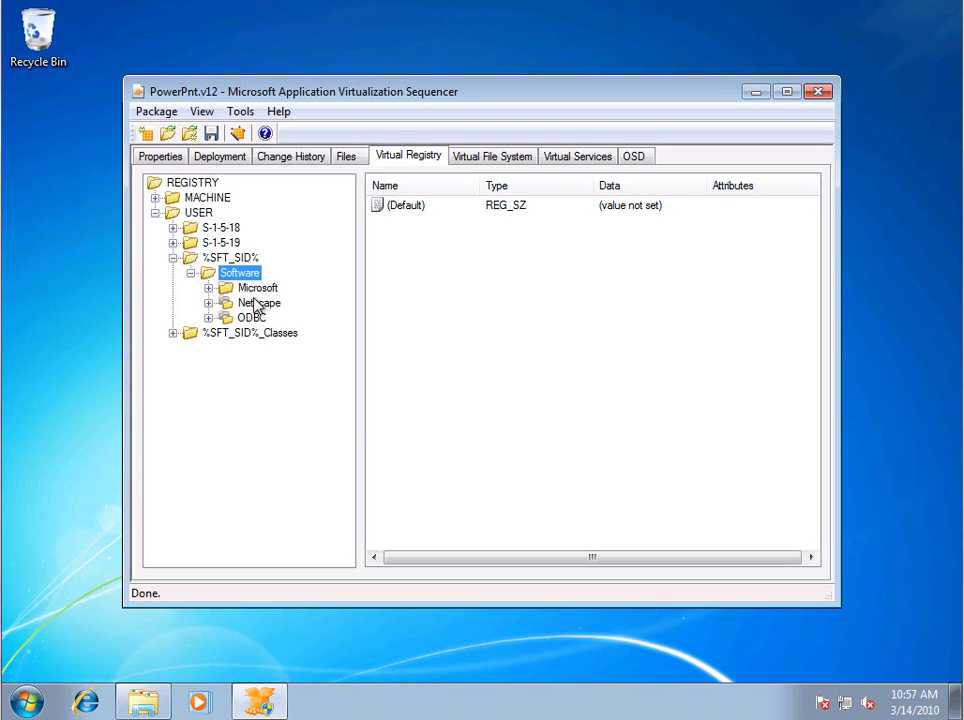
{"action": "double_click", "coordinate": [260, 289]}
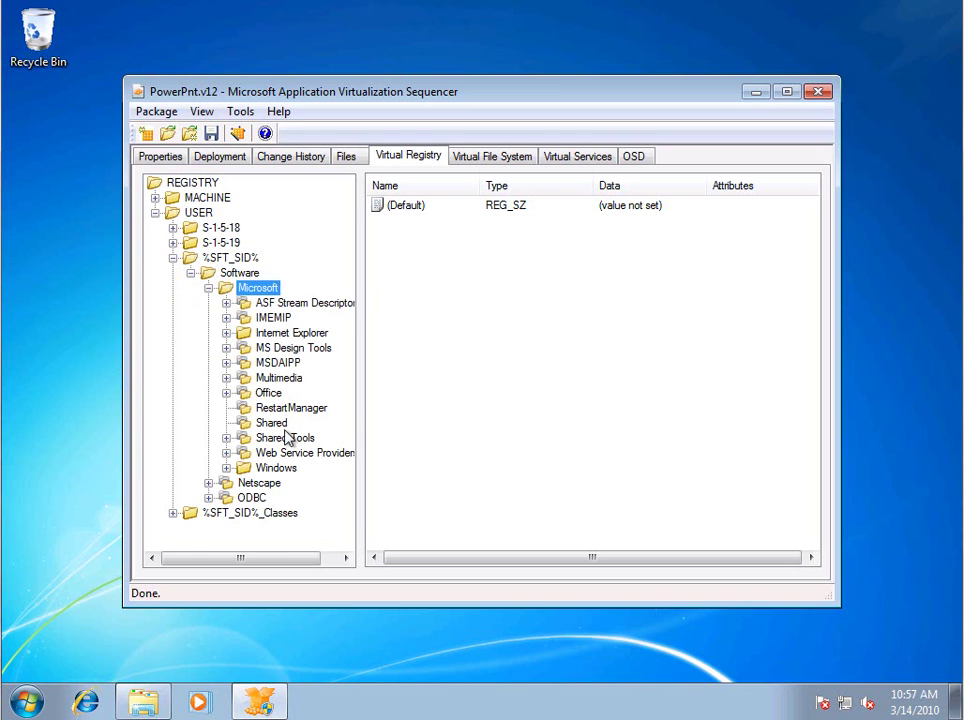
{"action": "double_click", "coordinate": [266, 393]}
{"action": "double_click", "coordinate": [291, 424]}
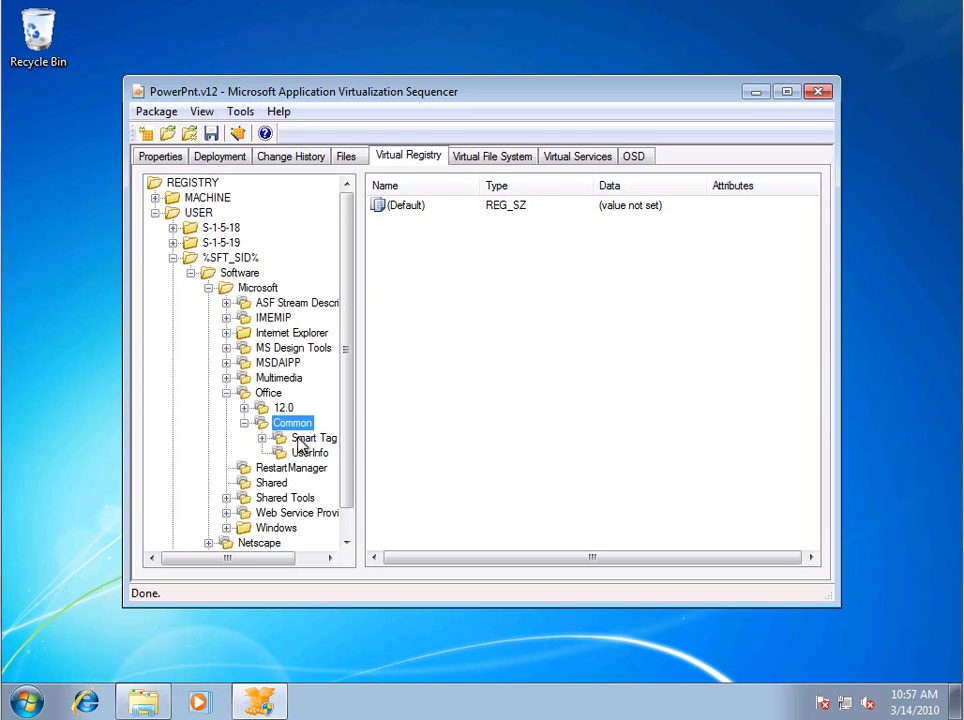
{"action": "left_click", "coordinate": [305, 454]}
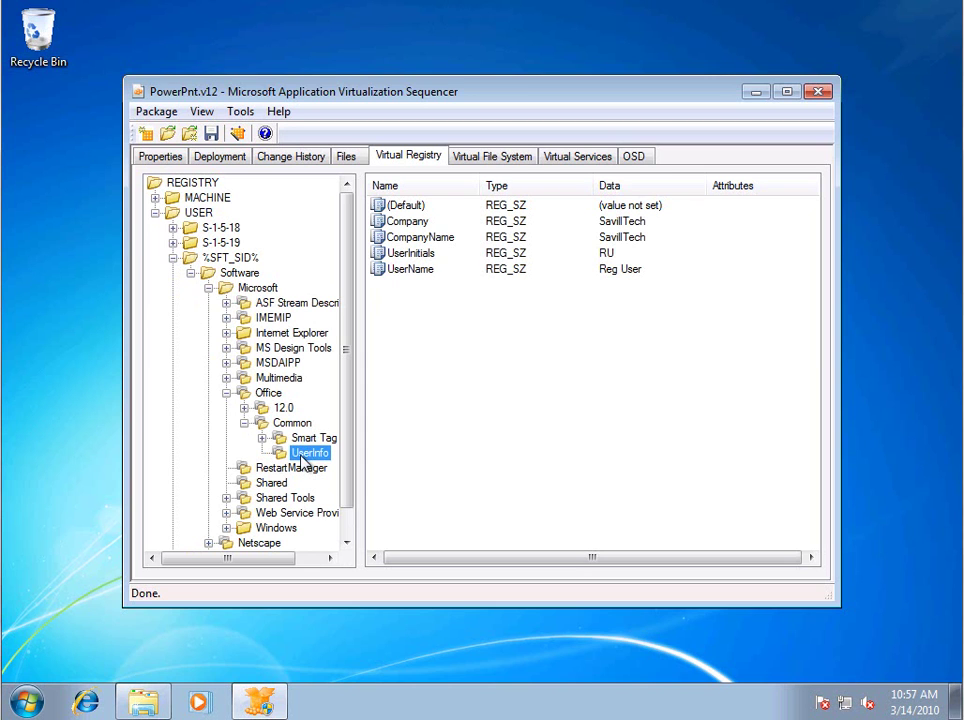
Delete the UserName and CompanyName values from UserInfo
{"action": "left_click", "coordinate": [405, 222]}
{"action": "left_click", "coordinate": [422, 268]}
{"action": "right_click", "coordinate": [422, 268]}
{"action": "left_click", "coordinate": [455, 279]}
{"action": "left_click", "coordinate": [488, 388]}
{"action": "right_click", "coordinate": [408, 240]}
{"action": "left_click", "coordinate": [456, 257]}
{"action": "left_click", "coordinate": [499, 396]}
Delete the UserInitials value and start deleting the Company value
{"action": "right_click", "coordinate": [416, 239]}
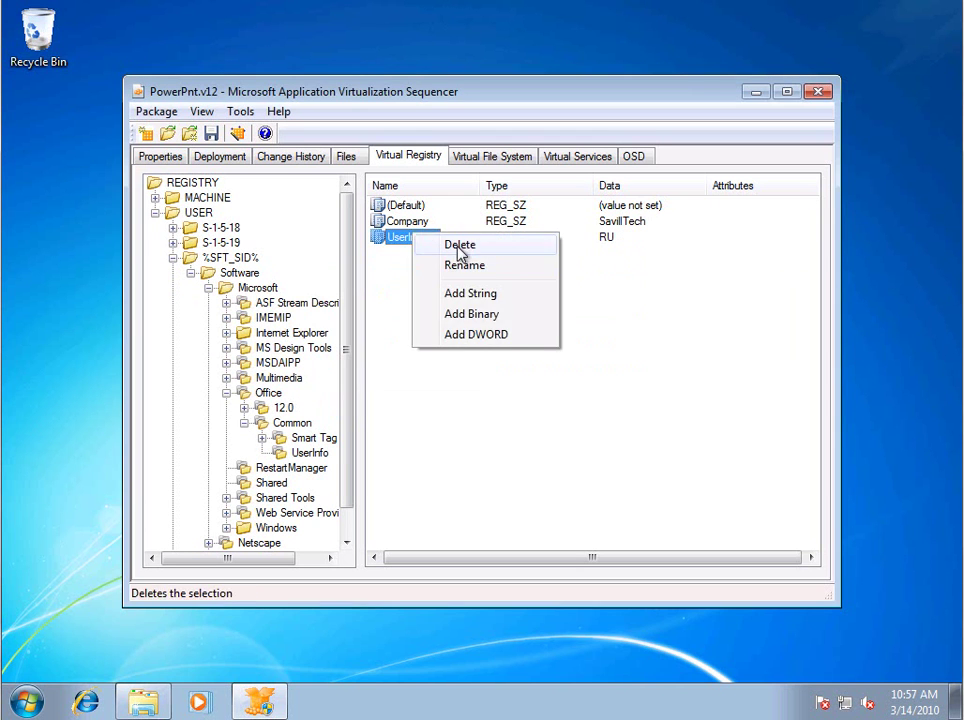
{"action": "left_click", "coordinate": [452, 245]}
{"action": "left_click", "coordinate": [497, 392]}
{"action": "right_click", "coordinate": [392, 226]}
{"action": "left_click", "coordinate": [430, 230]}
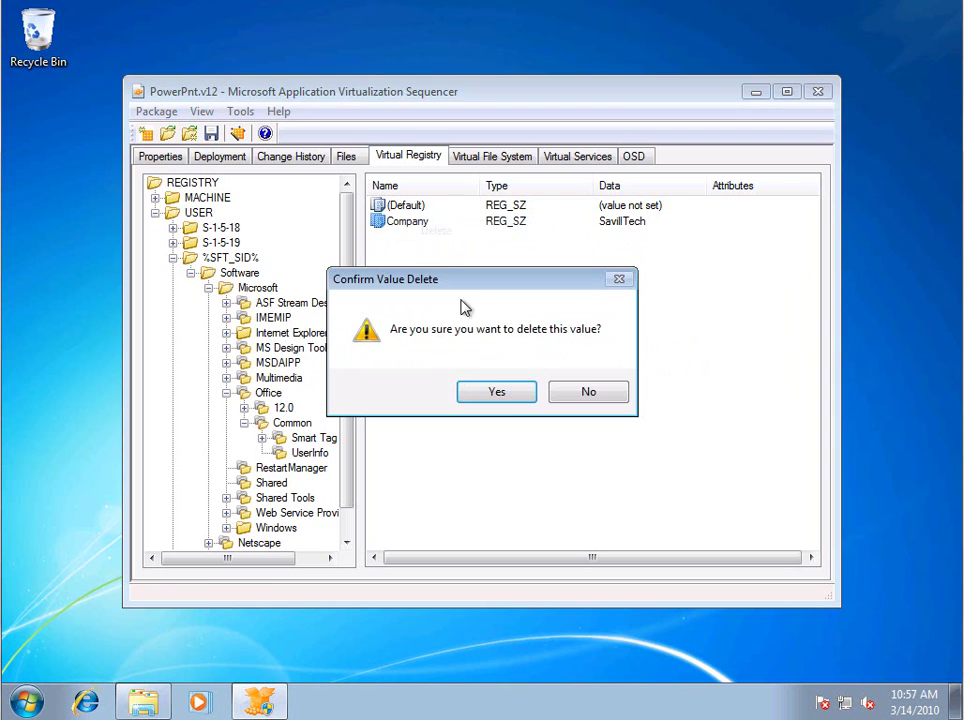
Confirm the Company deletion, then delete the Internet Settings key under Windows\CurrentVersion
{"action": "left_click", "coordinate": [497, 392]}
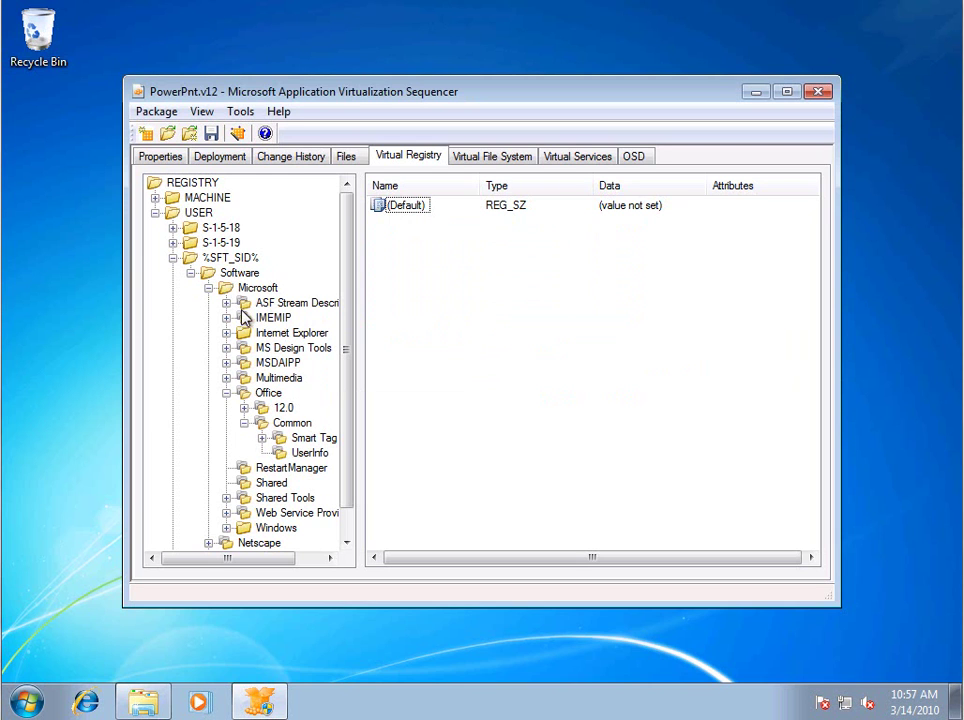
{"action": "left_click", "coordinate": [226, 529]}
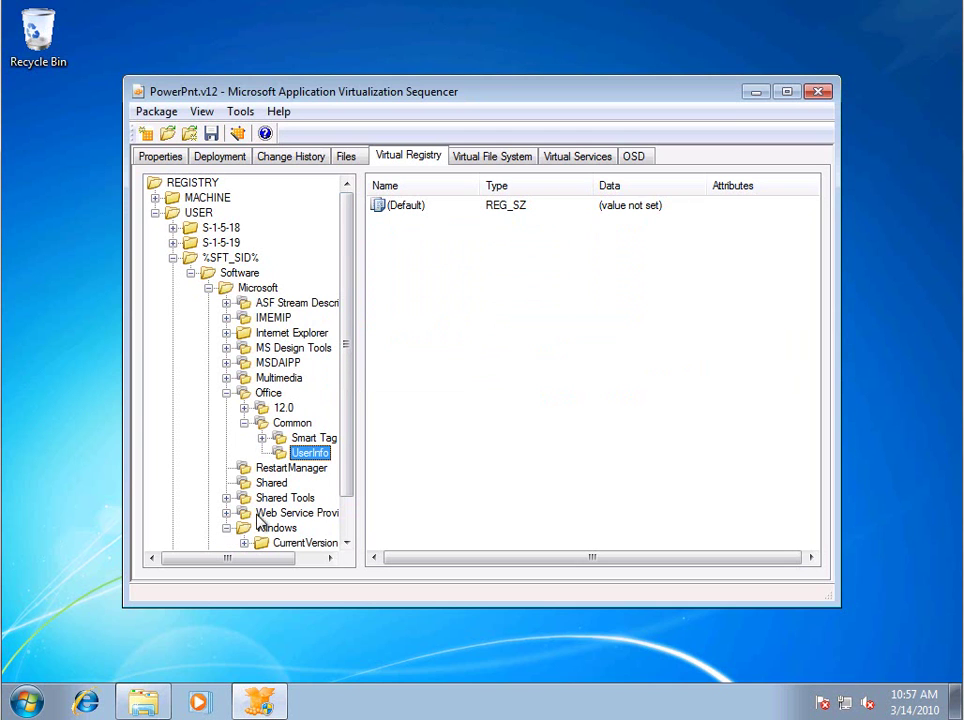
{"action": "left_click", "coordinate": [245, 543]}
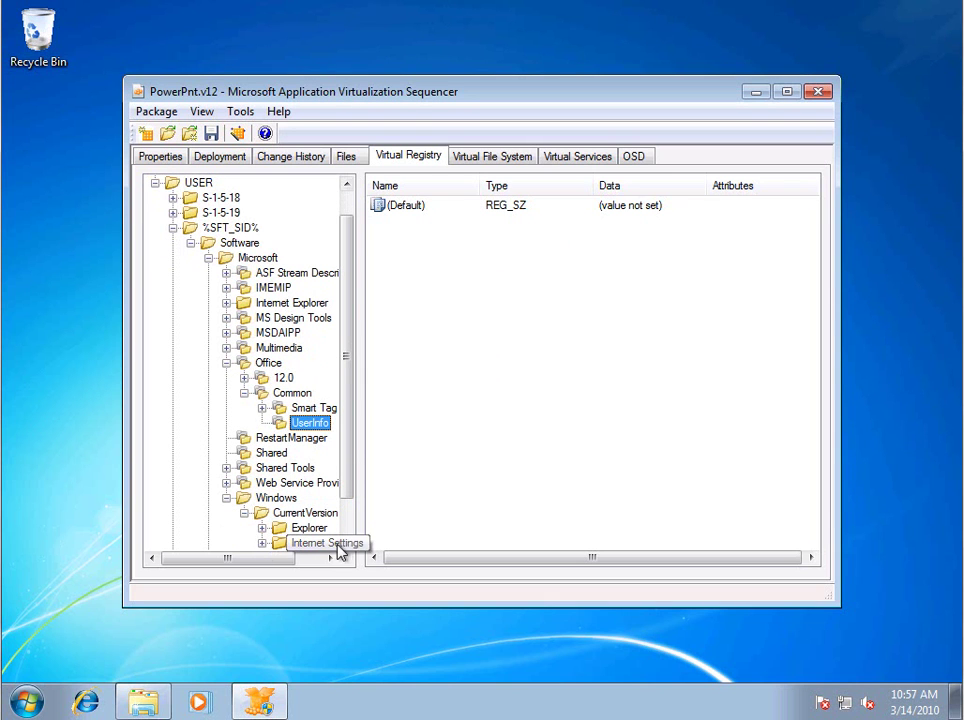
{"action": "left_click", "coordinate": [315, 545]}
{"action": "left_click", "coordinate": [261, 544]}
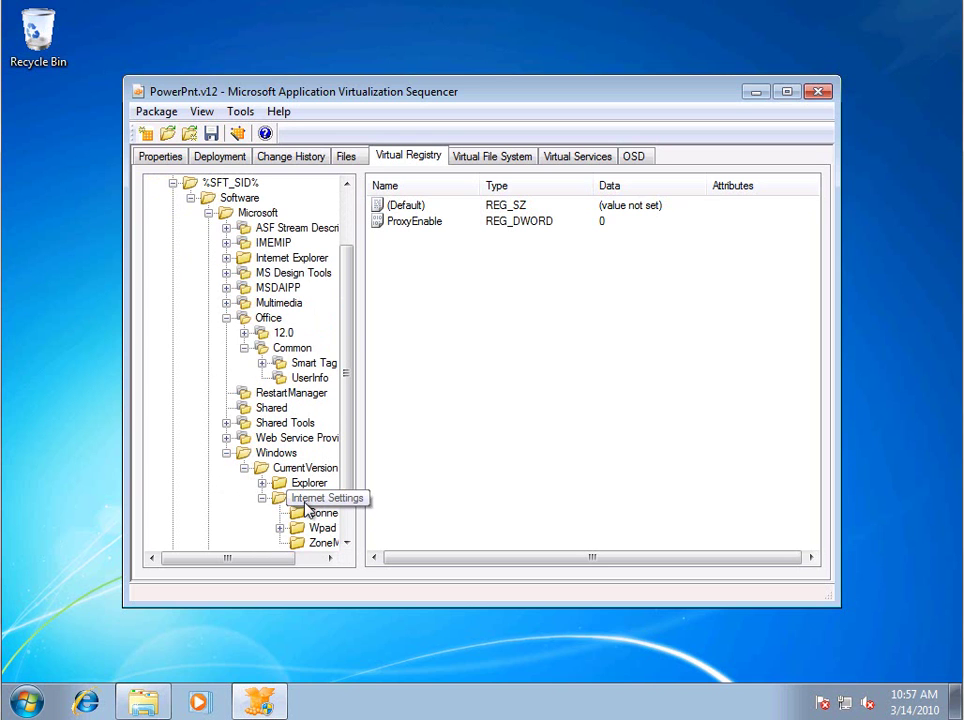
{"action": "key", "text": "Delete"}
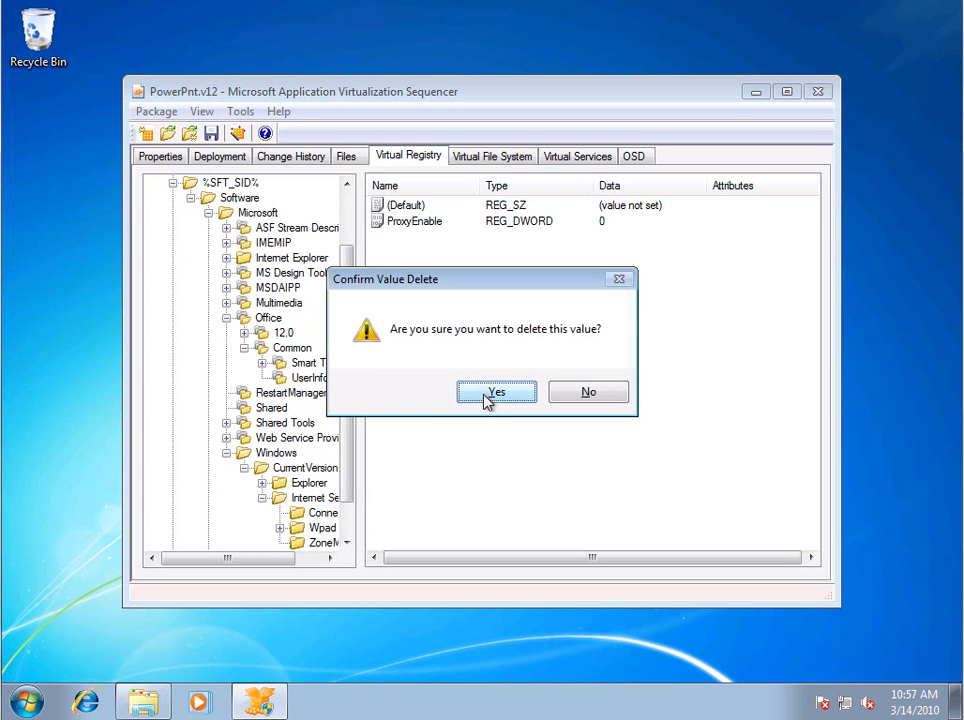
{"action": "left_click", "coordinate": [484, 398]}
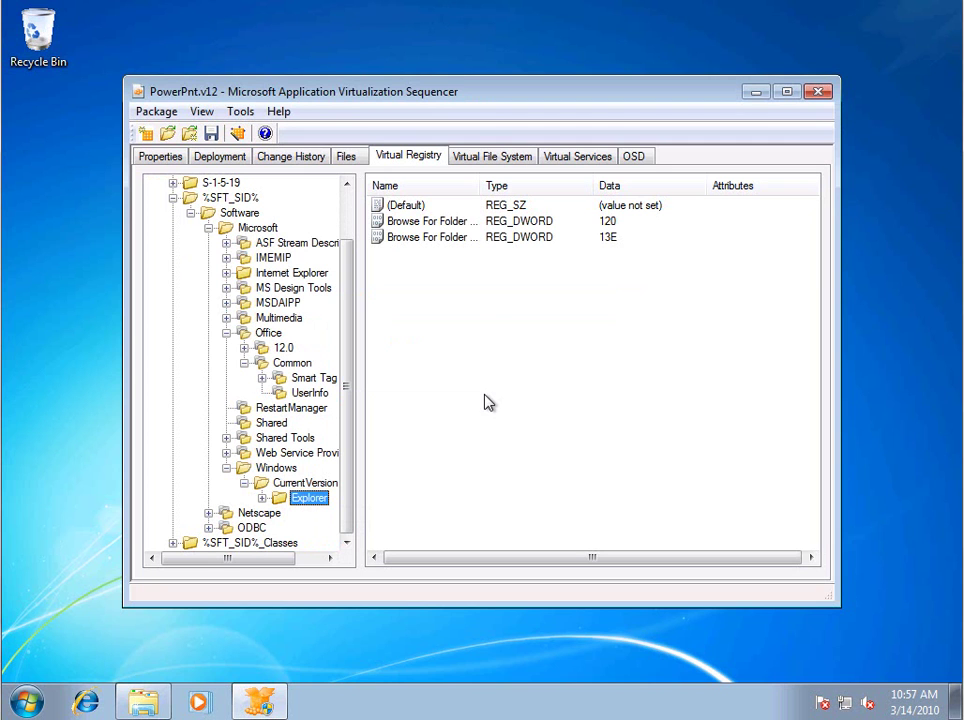
Delete the Internet Explorer registry key after checking its Toolbar subkey
{"action": "left_click", "coordinate": [281, 275]}
{"action": "left_click", "coordinate": [226, 273]}
{"action": "left_click", "coordinate": [282, 289]}
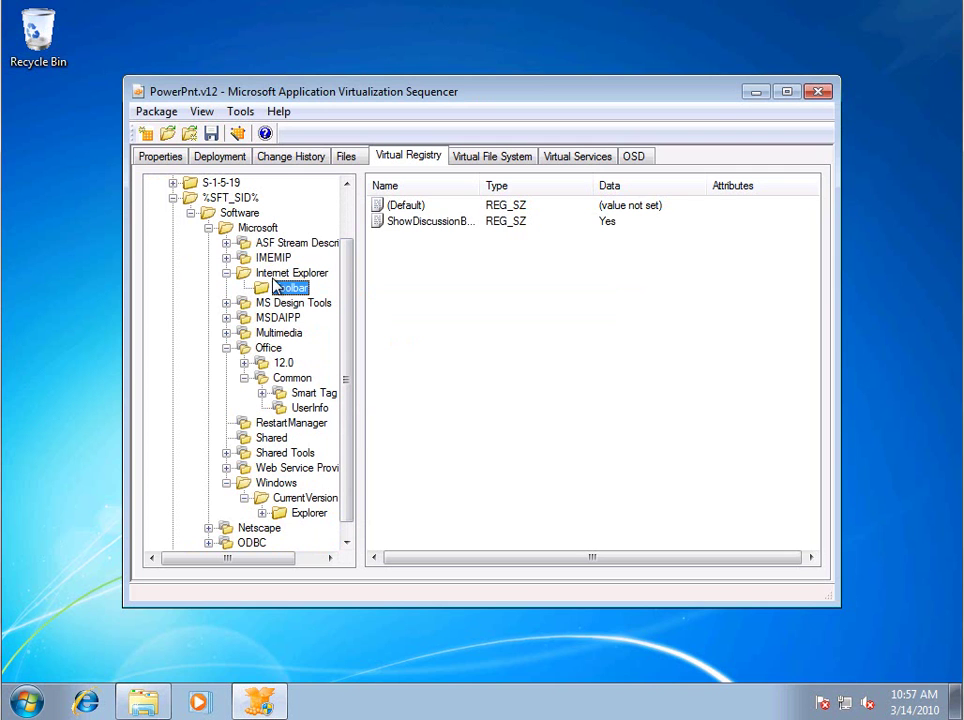
{"action": "left_click", "coordinate": [277, 280]}
{"action": "key", "text": "Delete"}
{"action": "left_click", "coordinate": [494, 396]}
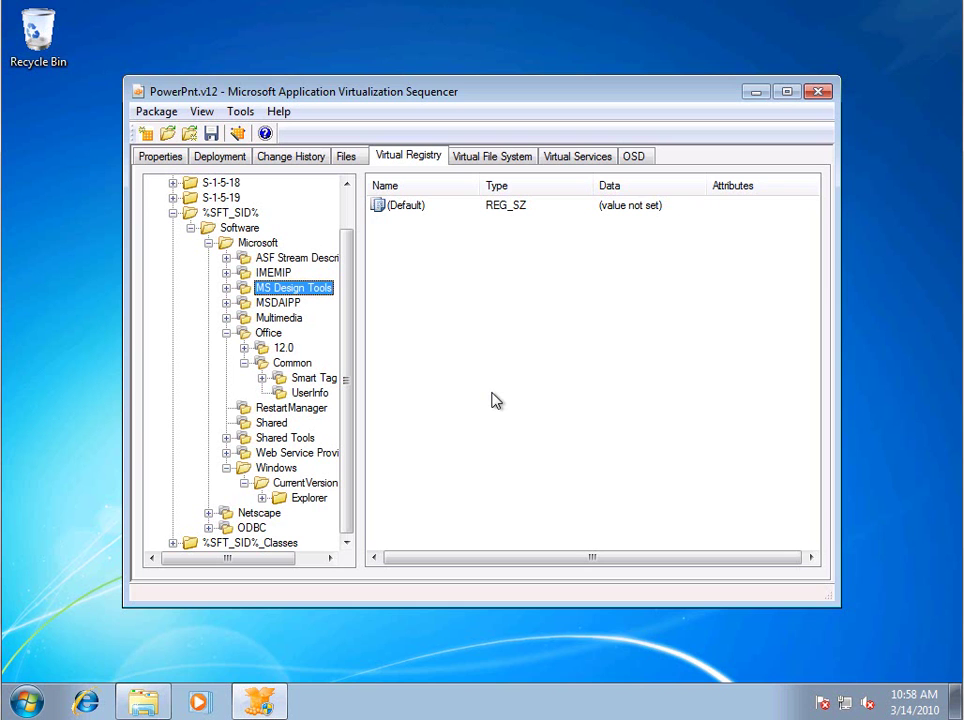
Show the Virtual File System and collapse the shared program folders, DESIGNER through RAC
{"action": "left_click", "coordinate": [496, 158]}
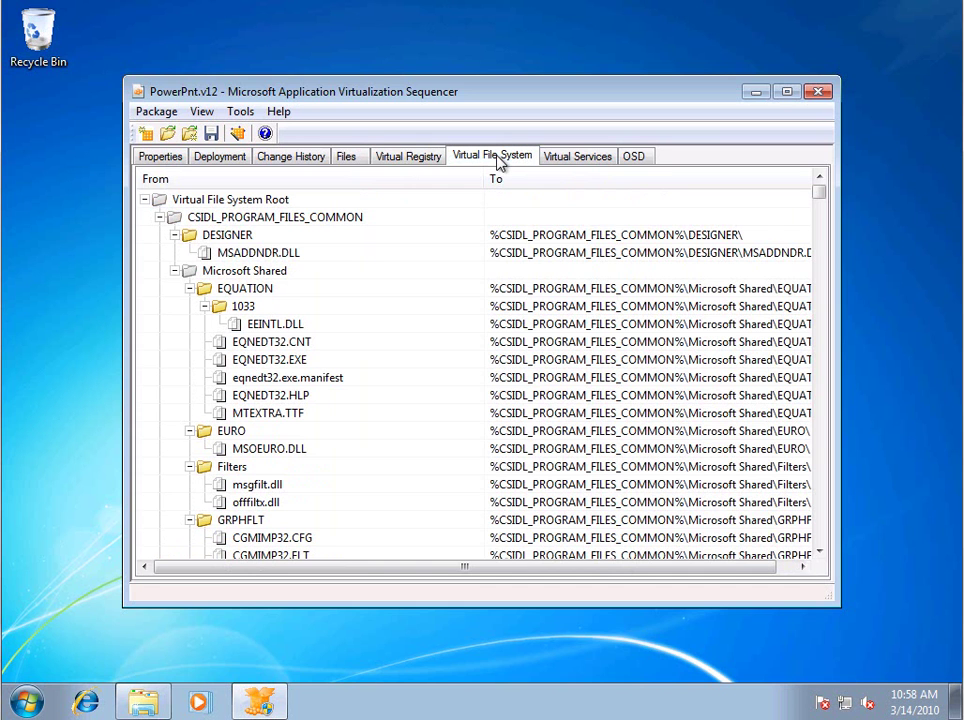
{"action": "left_click", "coordinate": [176, 236]}
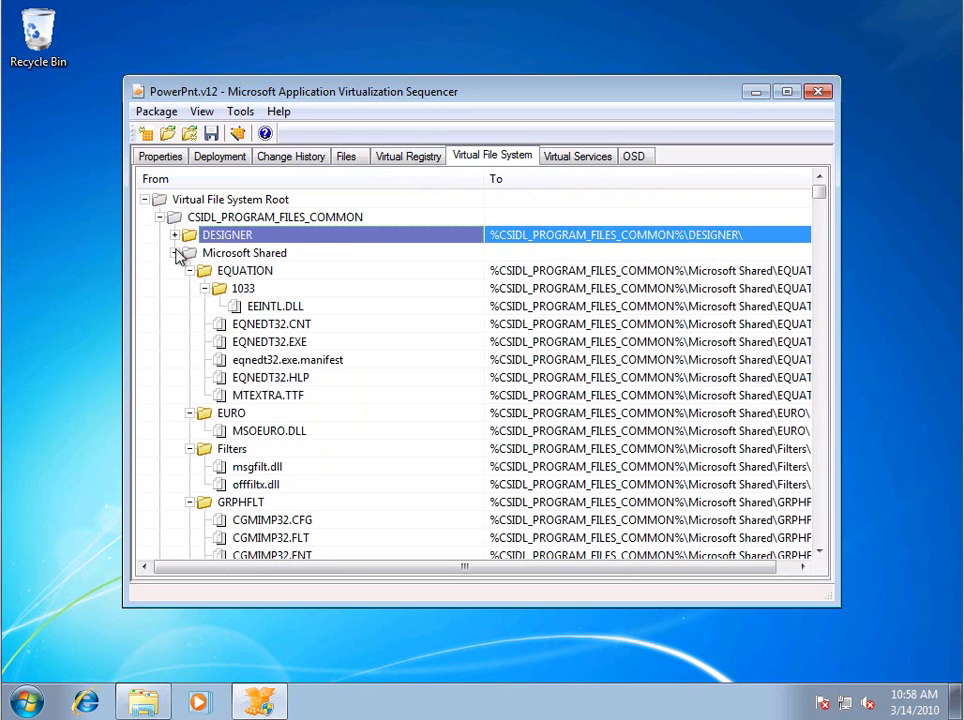
{"action": "left_click", "coordinate": [176, 253]}
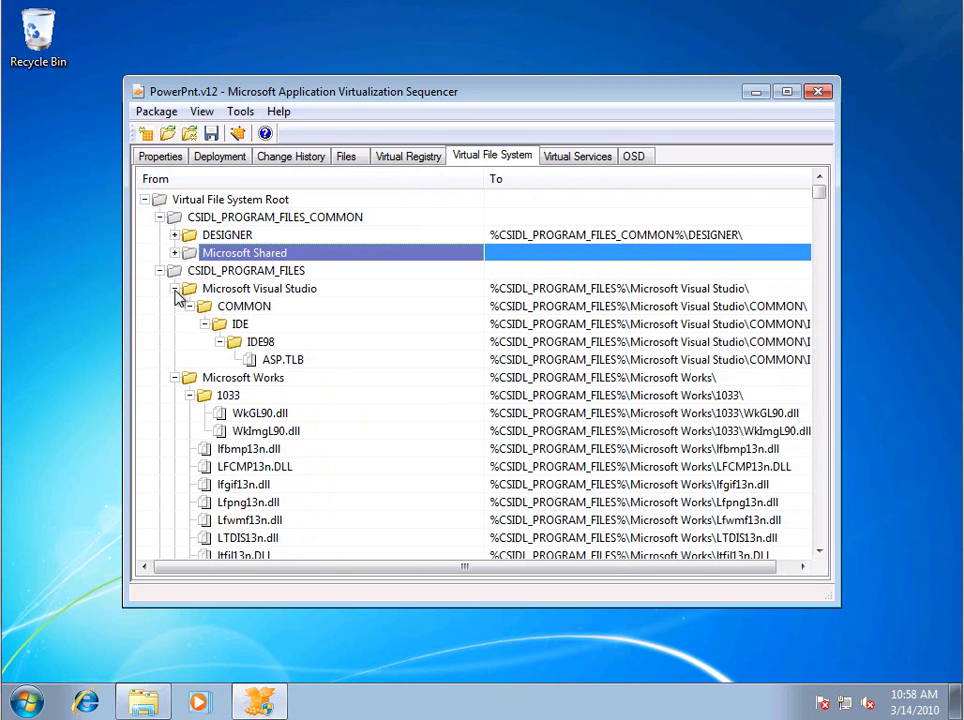
{"action": "left_click", "coordinate": [176, 289]}
{"action": "left_click", "coordinate": [176, 306]}
{"action": "left_click", "coordinate": [176, 324]}
{"action": "left_click", "coordinate": [176, 342]}
{"action": "left_click", "coordinate": [176, 378]}
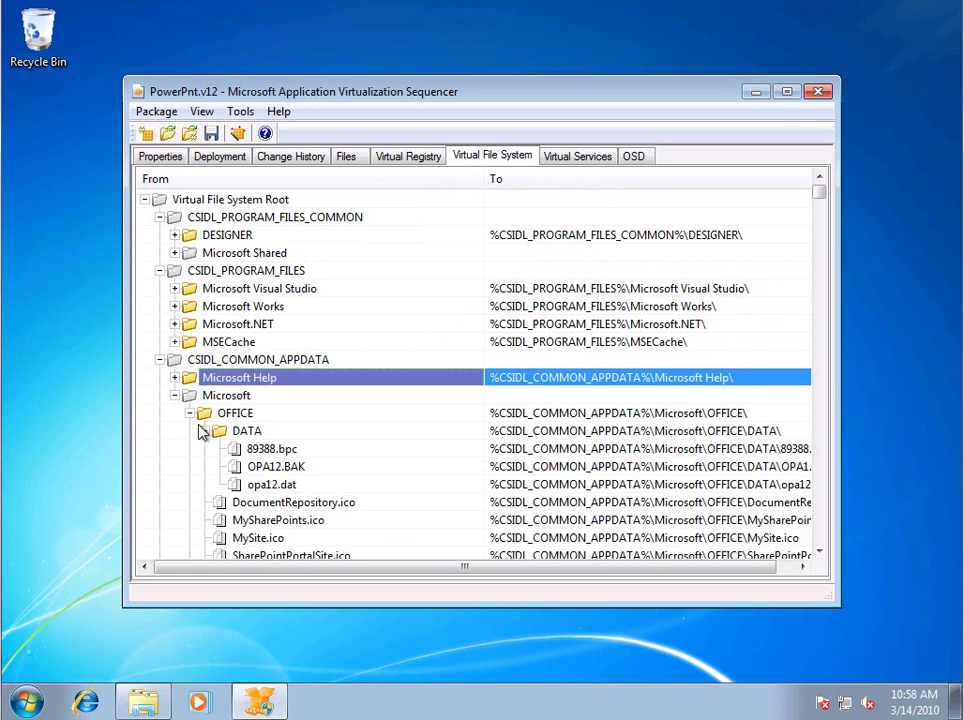
{"action": "left_click", "coordinate": [204, 431]}
{"action": "left_click", "coordinate": [190, 414]}
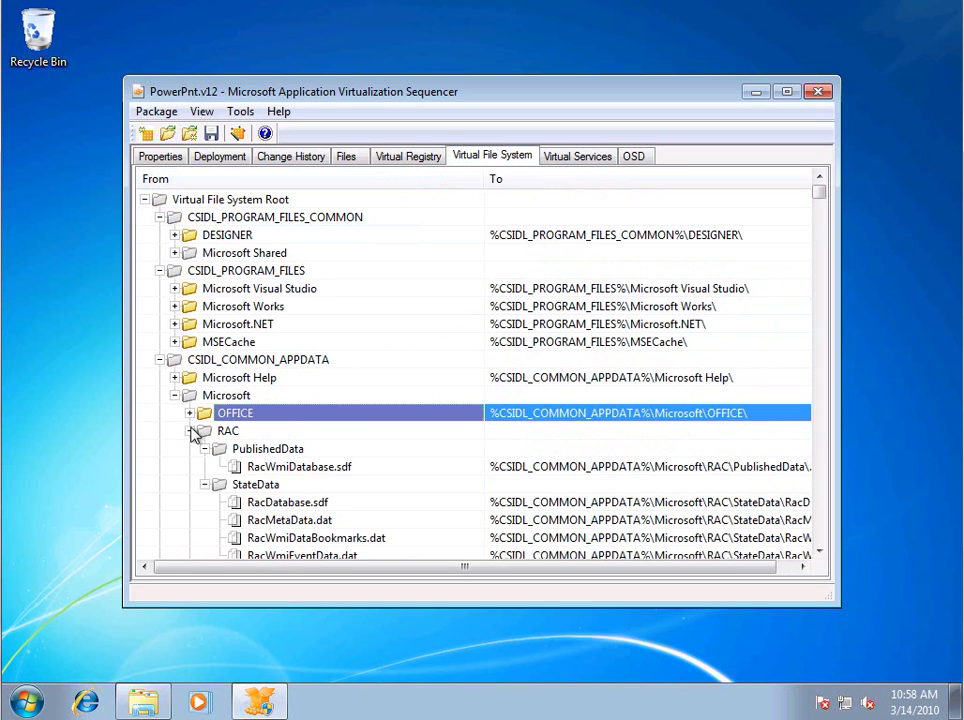
{"action": "left_click", "coordinate": [191, 431]}
Collapse the Microsoft Office, SPP, APPDATA Microsoft, assembly and inf folders, then select Installer
{"action": "scroll", "coordinate": [194, 425], "scroll_direction": "down", "scroll_amount": 4}
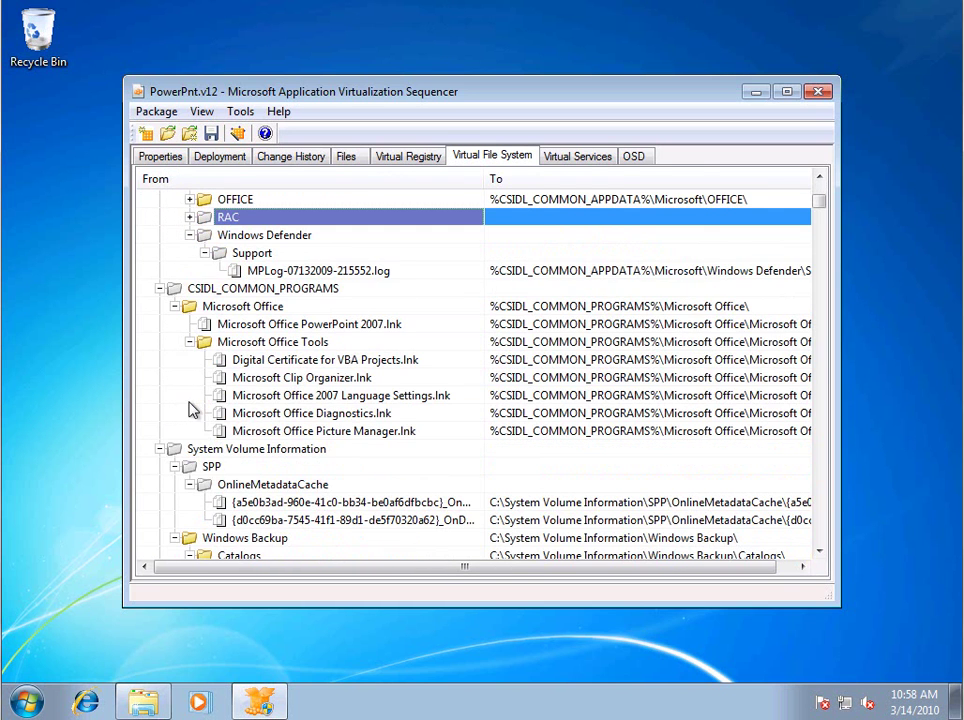
{"action": "left_click", "coordinate": [171, 309]}
{"action": "left_click", "coordinate": [175, 306]}
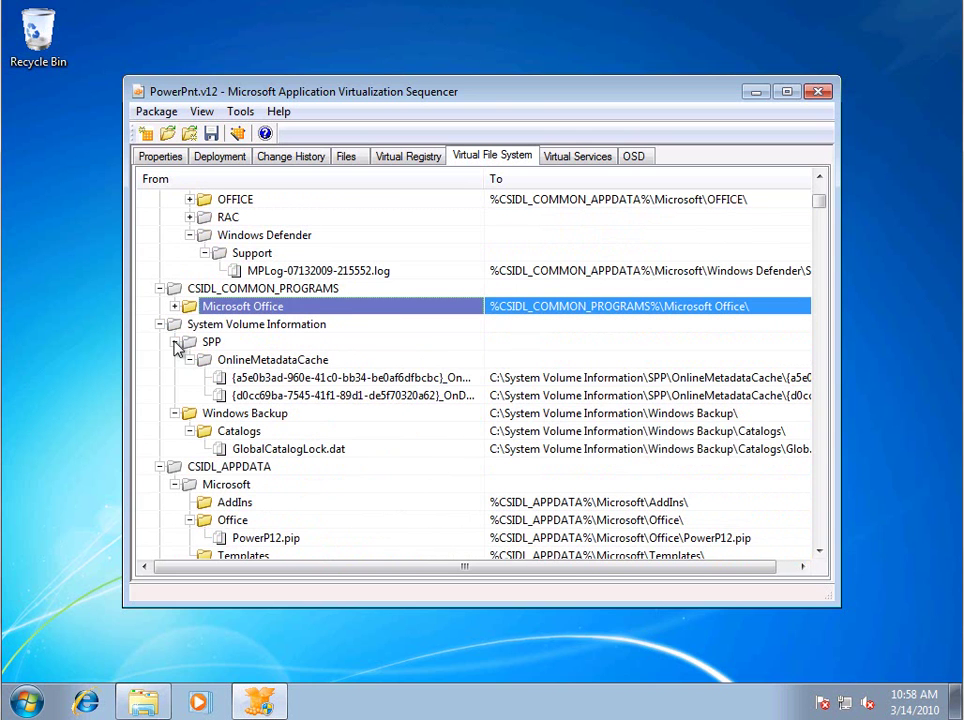
{"action": "left_click", "coordinate": [175, 343]}
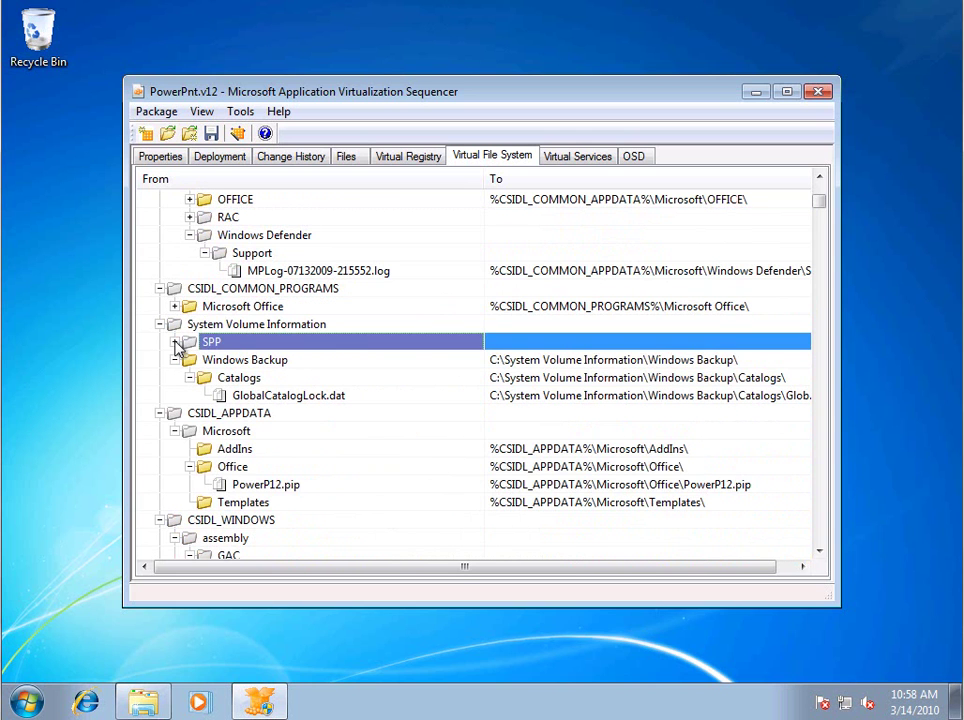
{"action": "left_click", "coordinate": [175, 431]}
{"action": "scroll", "coordinate": [185, 415], "scroll_direction": "down", "scroll_amount": 1}
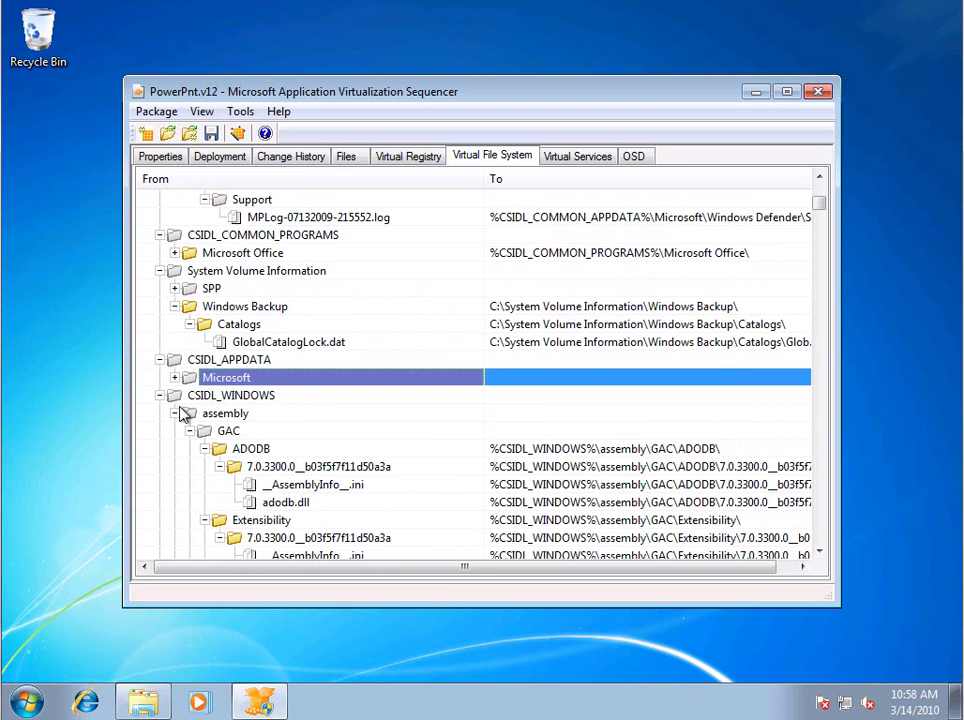
{"action": "left_click", "coordinate": [175, 413]}
{"action": "left_click", "coordinate": [175, 431]}
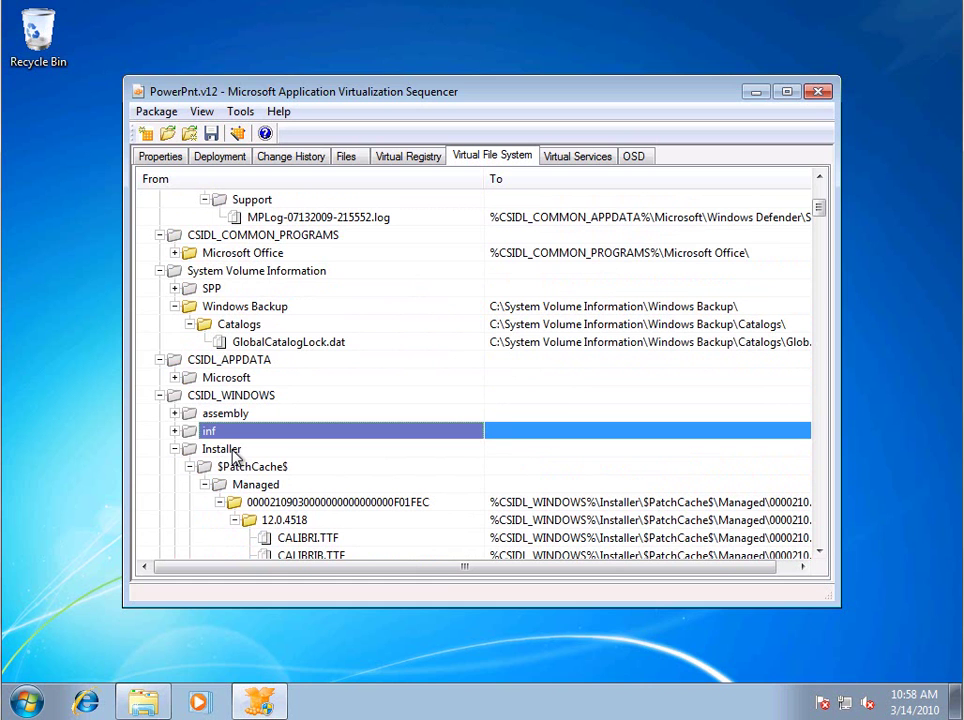
{"action": "left_click", "coordinate": [232, 452]}
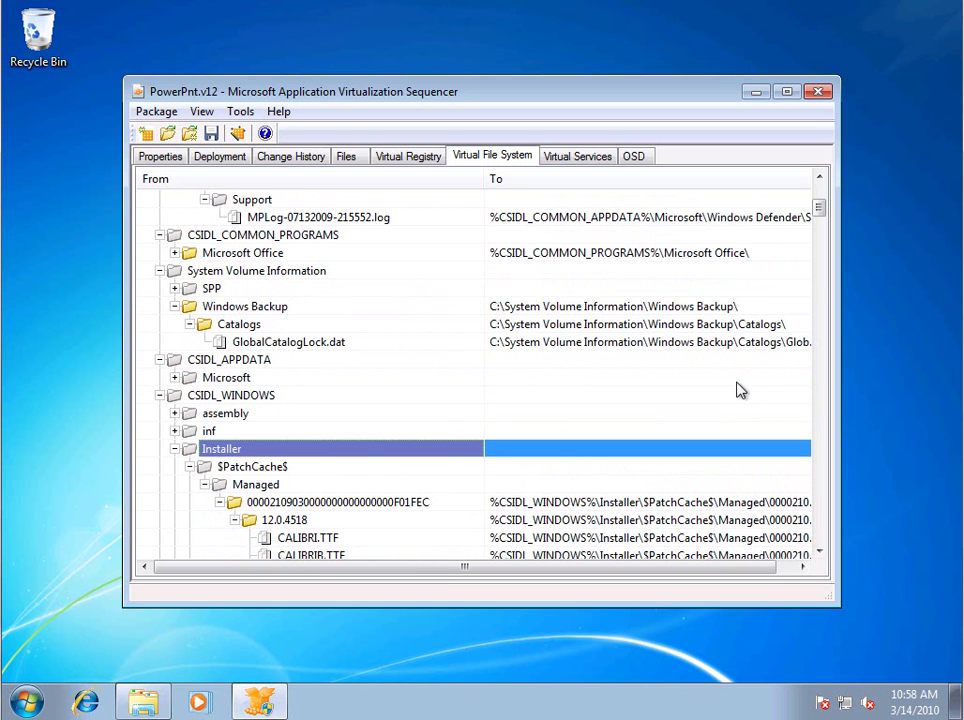
Delete the CSIDL_WINDOWS\Installer folder from the virtual file system
{"action": "mouse_move", "coordinate": [819, 210]}
{"action": "left_mouse_down"}
{"action": "mouse_move", "coordinate": [819, 300]}
{"action": "mouse_move", "coordinate": [821, 205]}
{"action": "mouse_move", "coordinate": [822, 217]}
{"action": "left_mouse_up"}
{"action": "right_click", "coordinate": [205, 365]}
{"action": "left_click", "coordinate": [251, 388]}
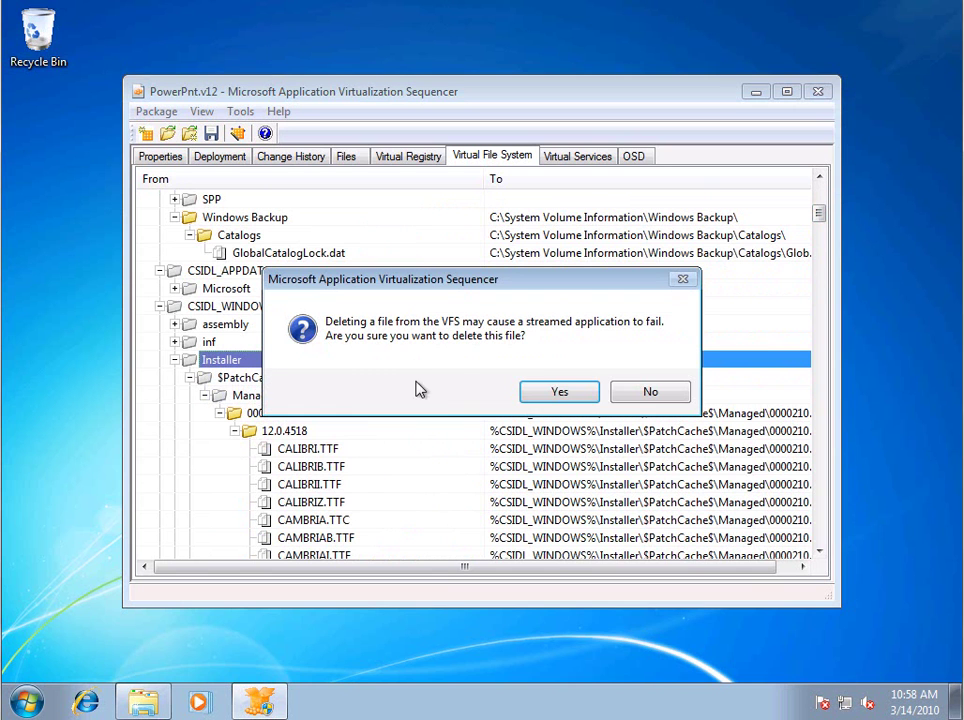
{"action": "left_click", "coordinate": [559, 393]}
Collapse the remaining system folders and delete the SFT_MNT\MSOCache folder
{"action": "left_click", "coordinate": [175, 360]}
{"action": "left_click", "coordinate": [175, 378]}
{"action": "left_click", "coordinate": [175, 396]}
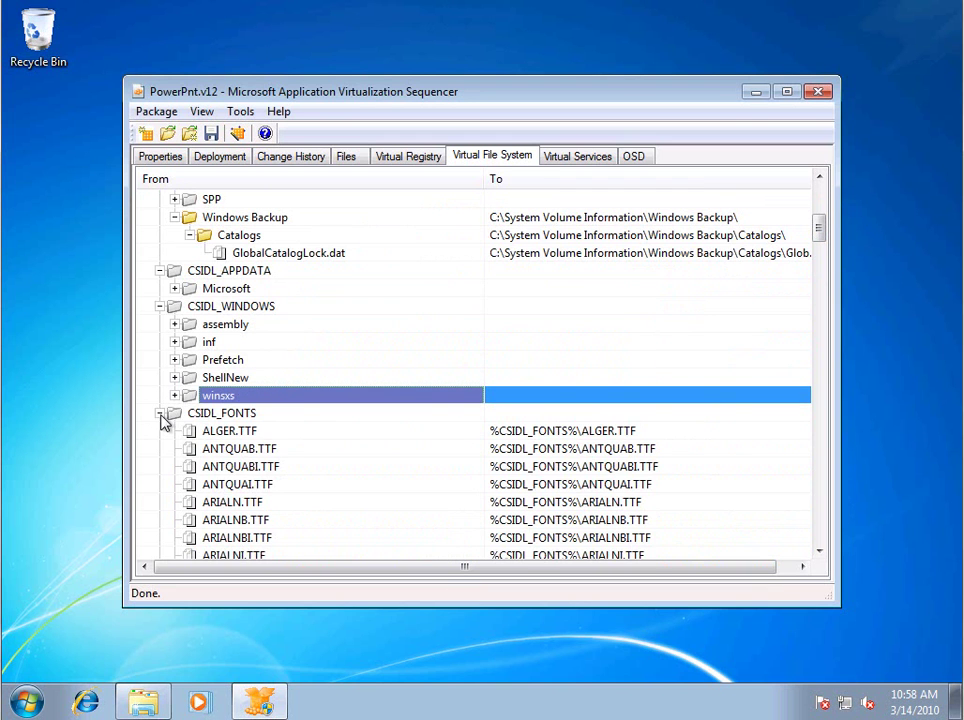
{"action": "left_click", "coordinate": [160, 413]}
{"action": "left_click", "coordinate": [160, 431]}
{"action": "scroll", "coordinate": [161, 441], "scroll_direction": "down", "scroll_amount": 4}
{"action": "left_click", "coordinate": [159, 235]}
{"action": "left_click", "coordinate": [224, 271]}
{"action": "right_click", "coordinate": [224, 272]}
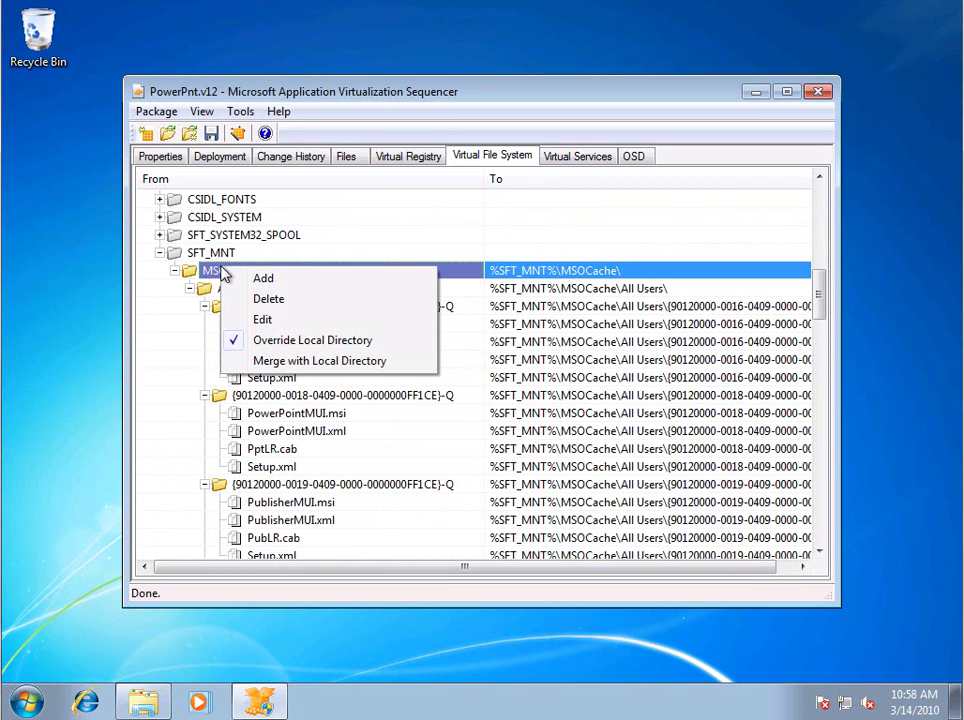
{"action": "left_click", "coordinate": [270, 300]}
{"action": "left_click", "coordinate": [560, 393]}
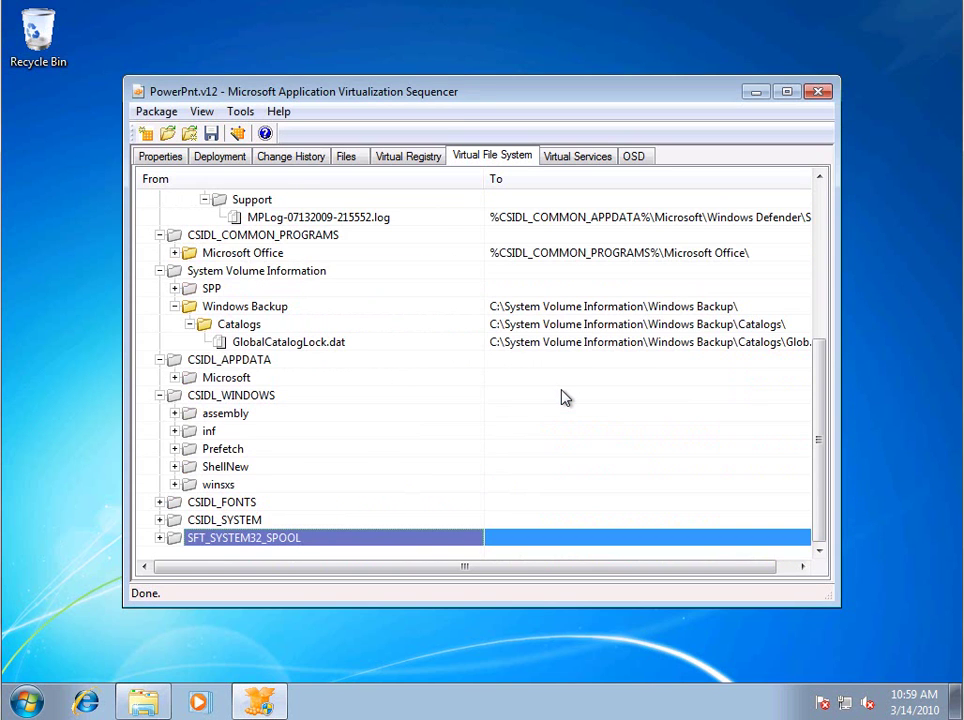
Save the PowerPnt.v12 package to the Desktop using Package > Save As
{"action": "left_click", "coordinate": [574, 157]}
{"action": "left_click", "coordinate": [648, 160]}
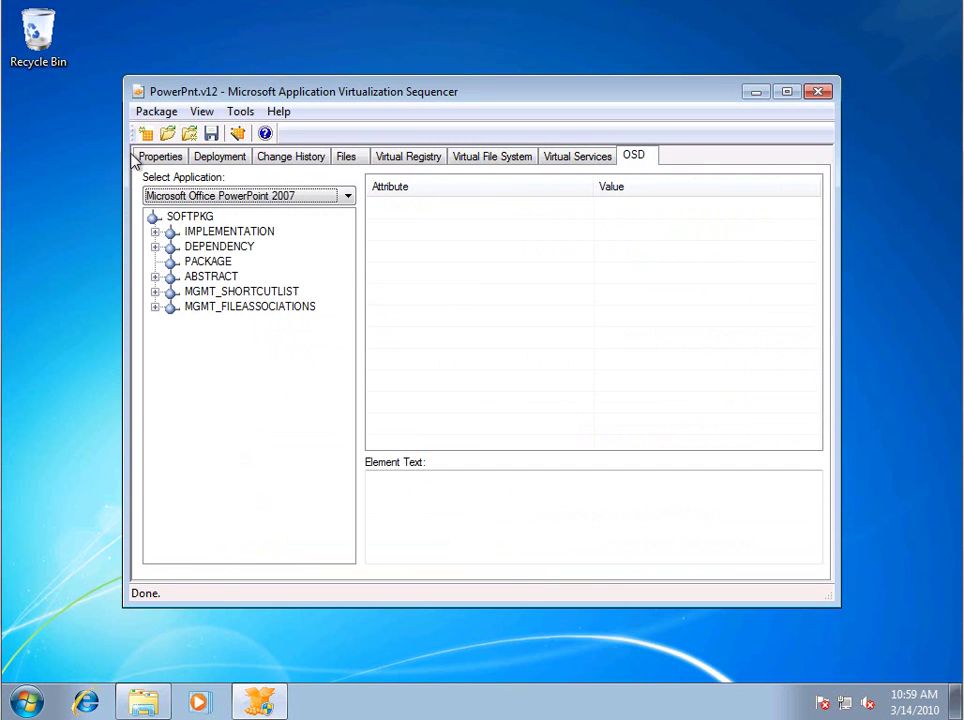
{"action": "left_click", "coordinate": [150, 112]}
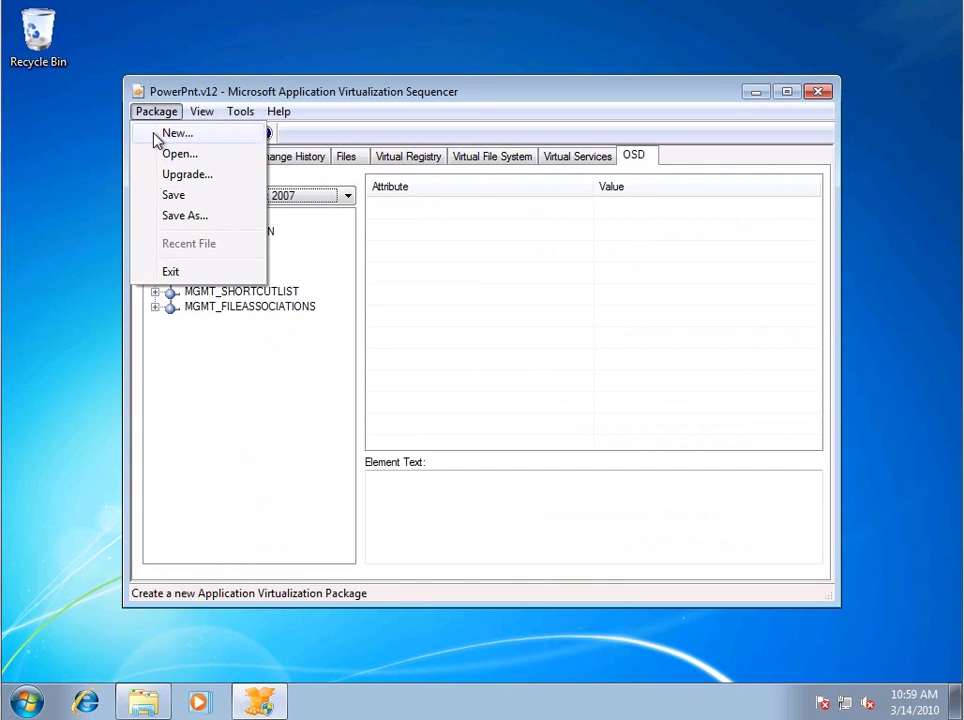
{"action": "left_click", "coordinate": [183, 220]}
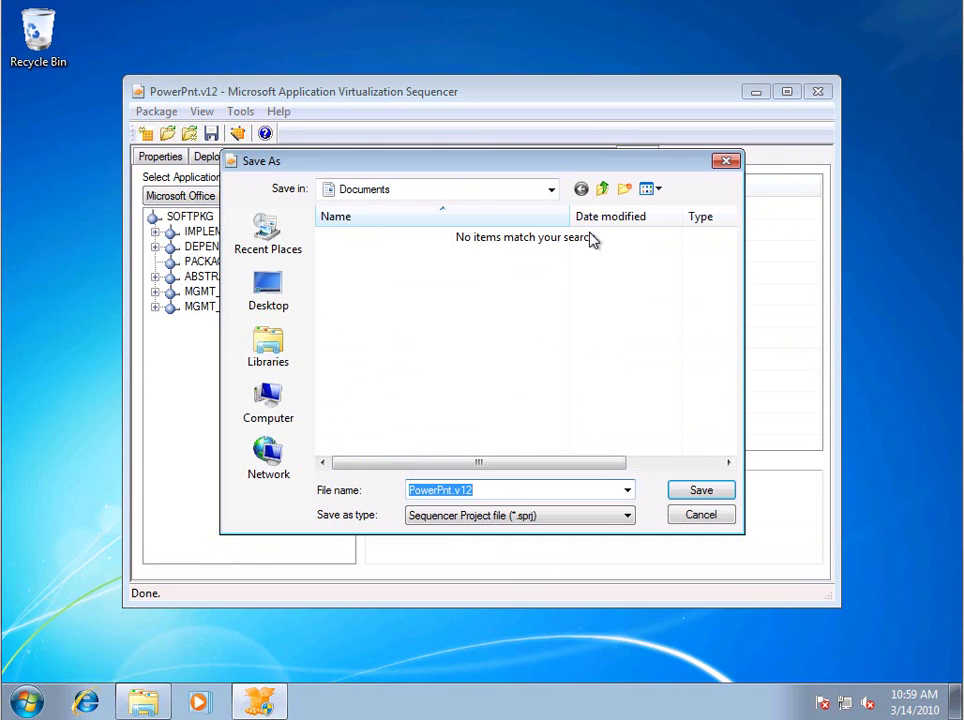
{"action": "left_click", "coordinate": [262, 296]}
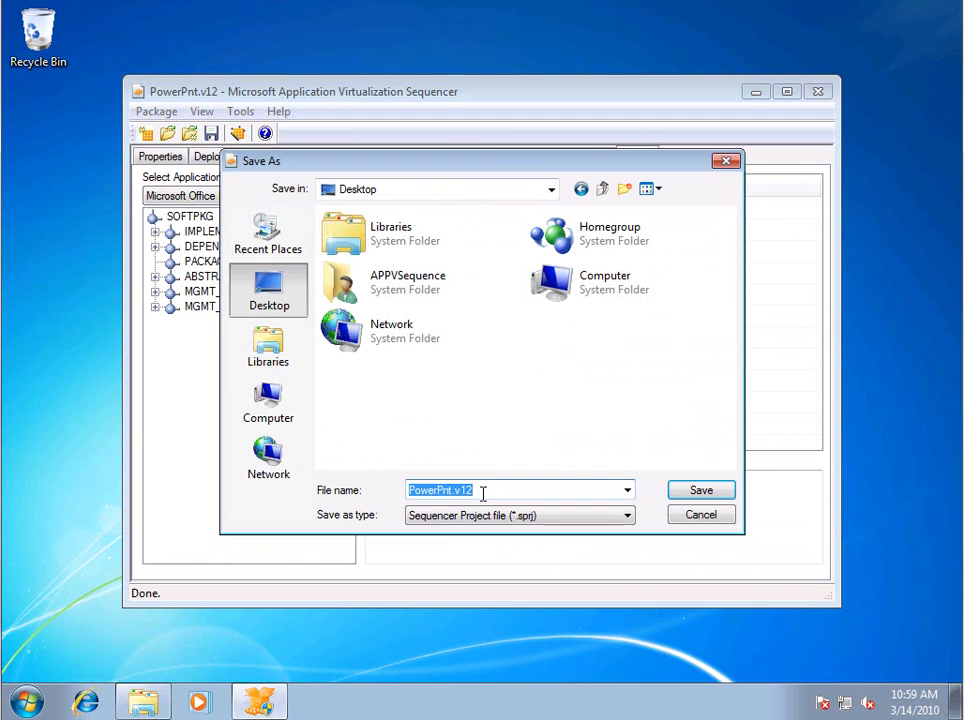
{"action": "left_click", "coordinate": [702, 491]}
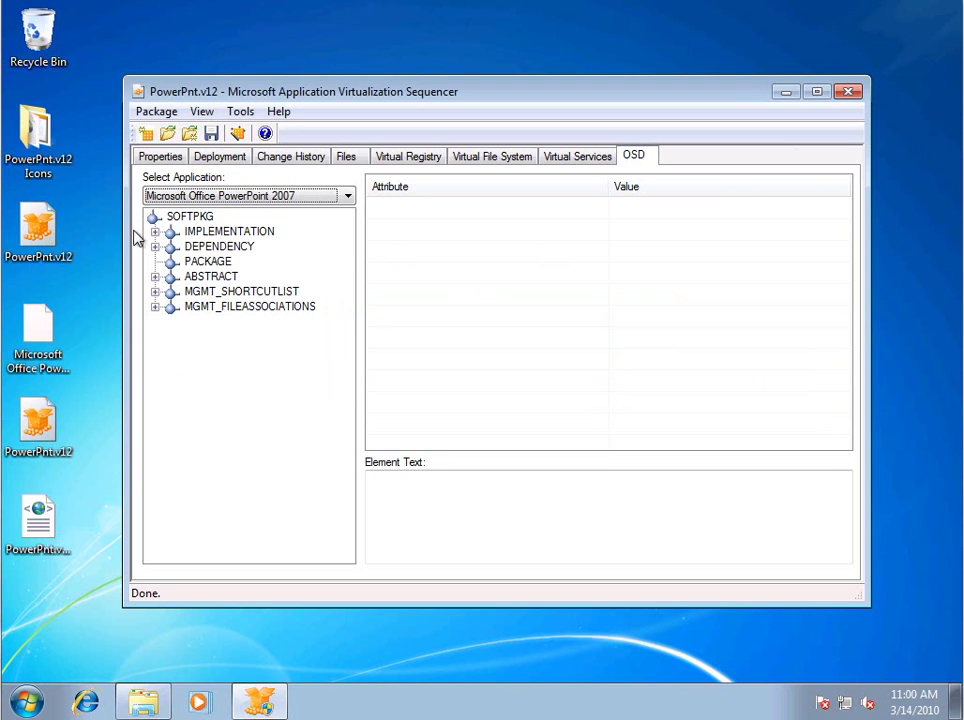
Close the Sequencer and navigate Explorer to \\iomeganas\public\Virtual-Apps
{"action": "left_click", "coordinate": [855, 96]}
{"action": "left_click", "coordinate": [143, 708]}
{"action": "left_click_drag", "start_coordinate": [370, 138], "coordinate": [589, 62]}
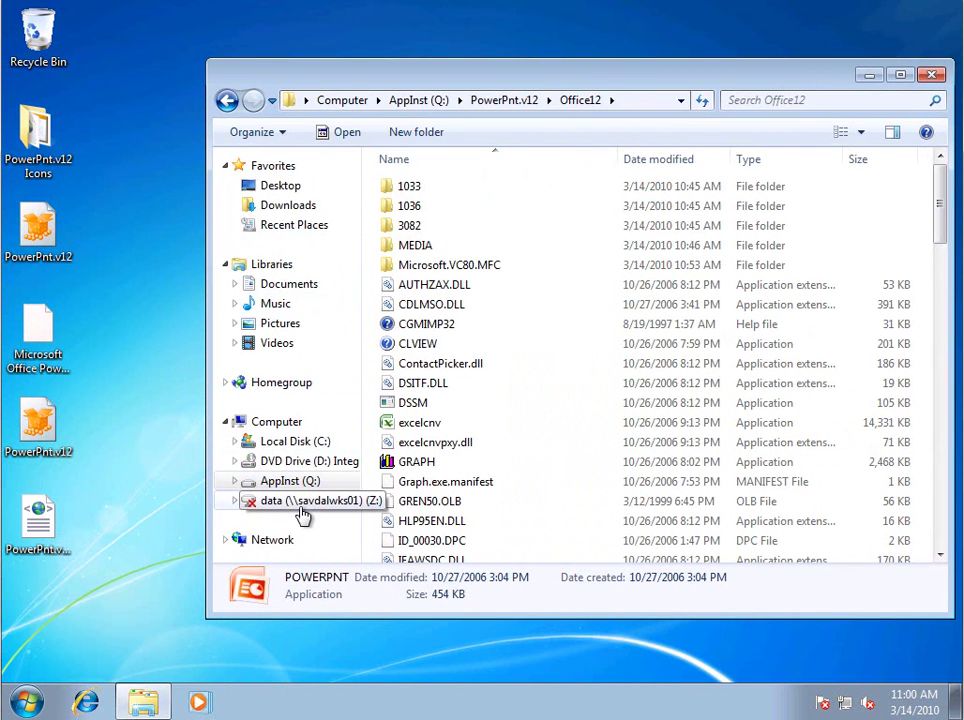
{"action": "left_click", "coordinate": [424, 101]}
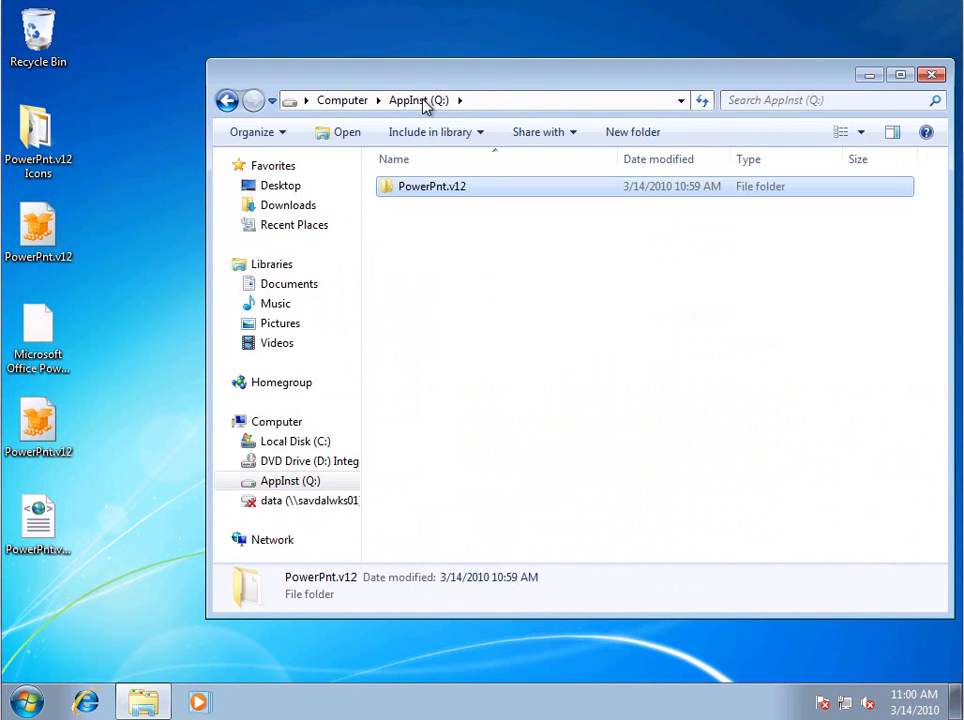
{"action": "left_click", "coordinate": [480, 100]}
{"action": "type", "text": "\\\\iomeganas\\p"}
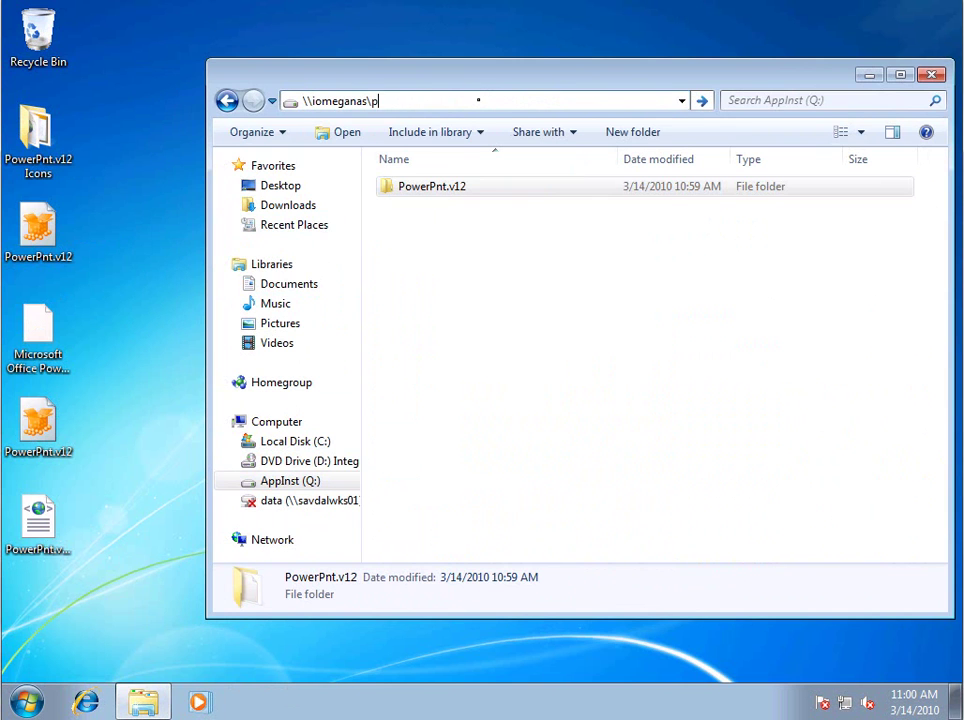
{"action": "type", "text": "ublic\\"}
{"action": "key", "text": "Down"}
{"action": "key", "text": "Down"}
{"action": "key", "text": "Down"}
{"action": "key", "text": "Down"}
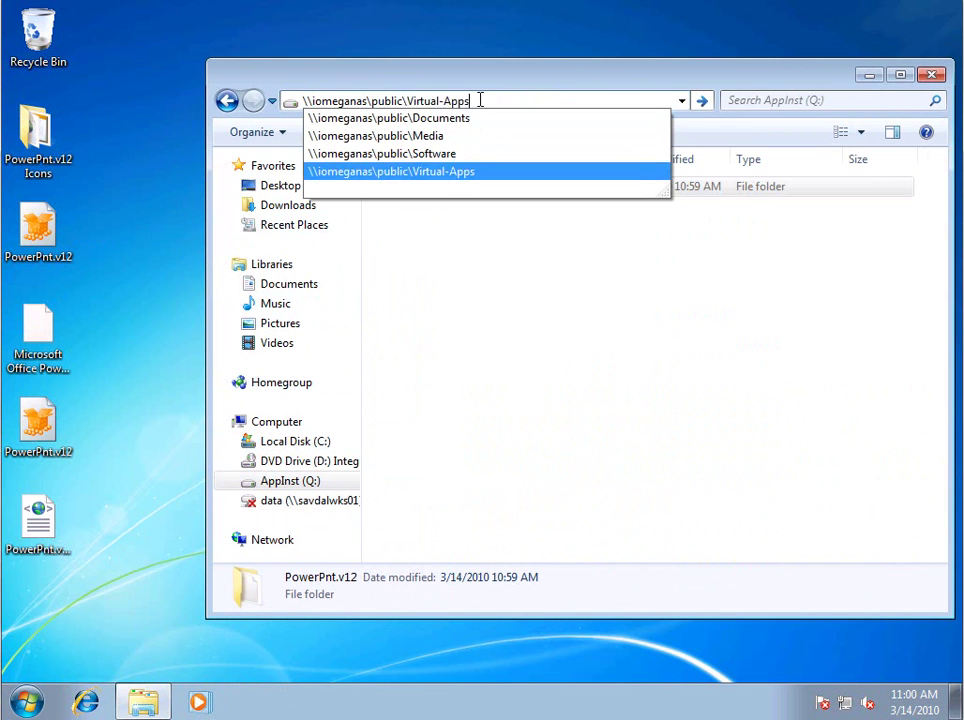
{"action": "key", "text": "Return"}
Create a PowerPnt.v12 folder in Virtual-Apps and select the package files on the desktop
{"action": "right_click", "coordinate": [441, 231]}
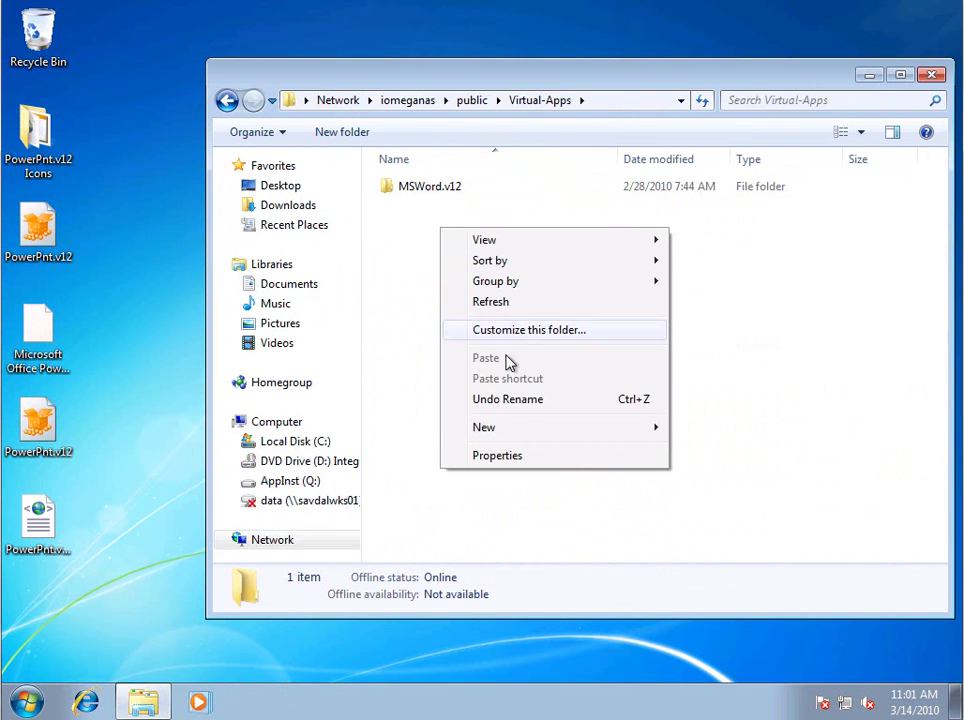
{"action": "mouse_move", "coordinate": [508, 430]}
{"action": "left_click", "coordinate": [727, 429]}
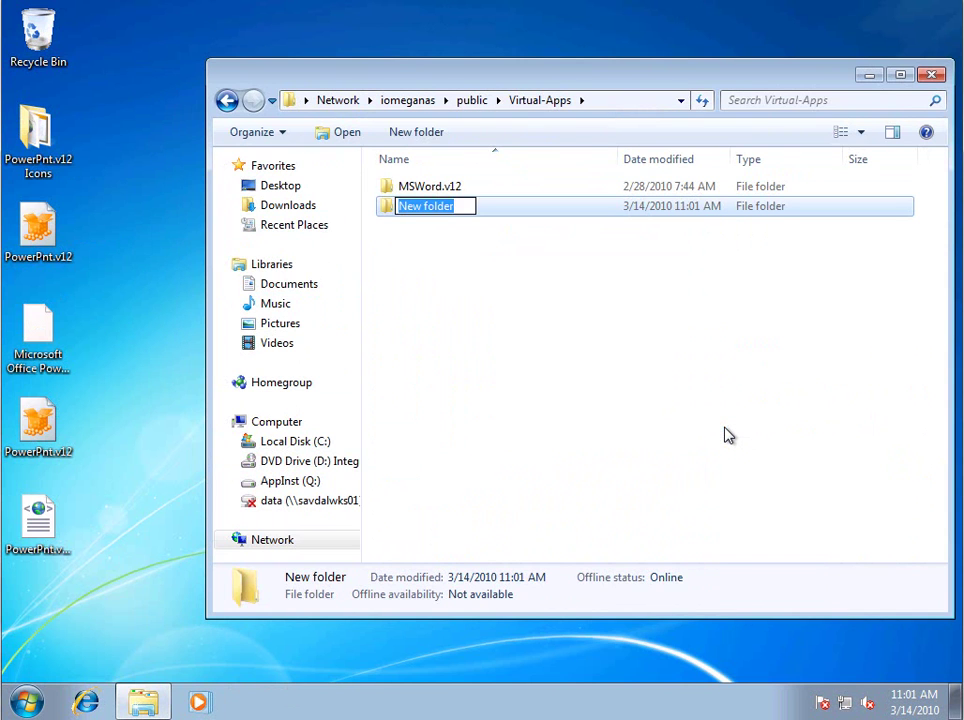
{"action": "type", "text": "Popwer"}
{"action": "key", "text": "BackSpace"}
{"action": "key", "text": "BackSpace"}
{"action": "key", "text": "BackSpace"}
{"action": "key", "text": "BackSpace"}
{"action": "type", "text": "werPnt.v12"}
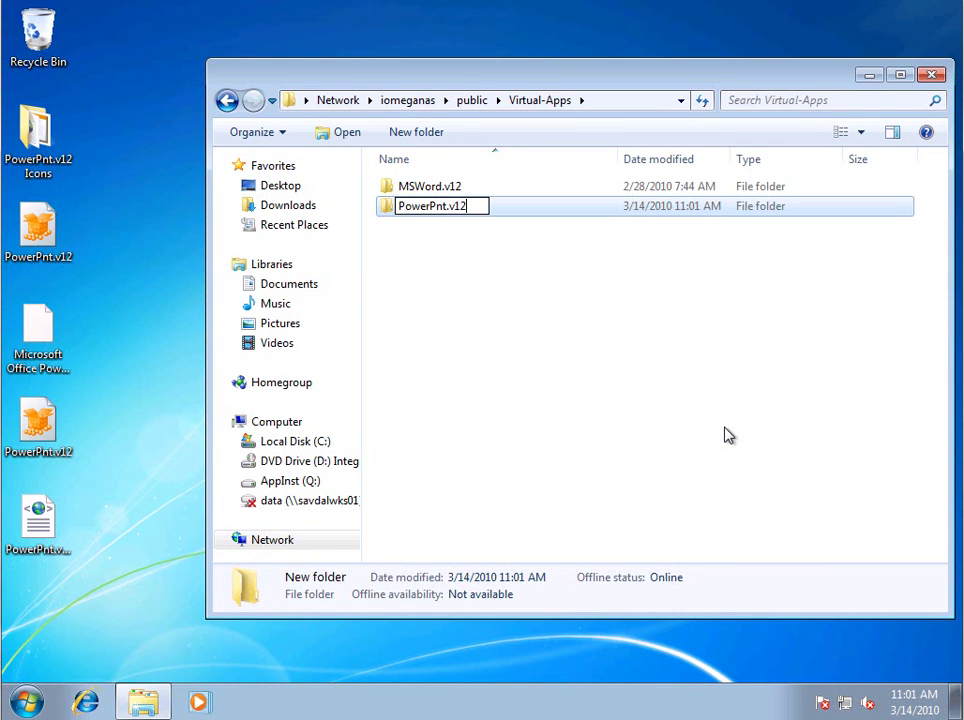
{"action": "key", "text": "Return"}
{"action": "key", "text": "Return"}
{"action": "left_click_drag", "start_coordinate": [5, 95], "coordinate": [40, 540]}
Drag the five package items from the desktop into PowerPnt.v12, then check its Icons folder
{"action": "left_click_drag", "start_coordinate": [40, 318], "coordinate": [660, 318]}
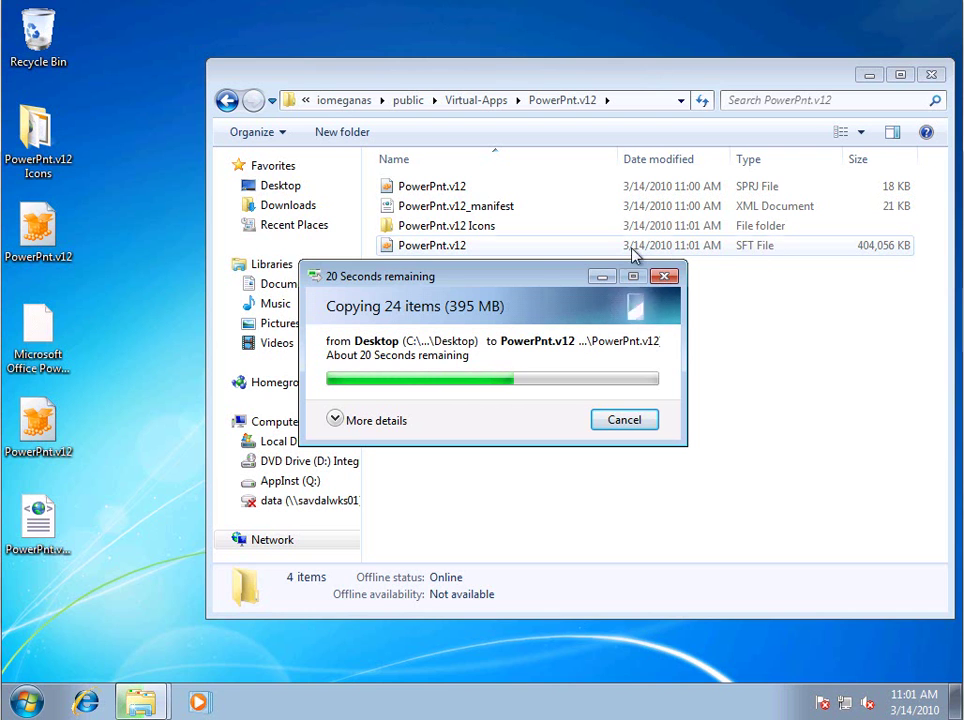
{"action": "left_click_drag", "start_coordinate": [501, 285], "coordinate": [575, 345]}
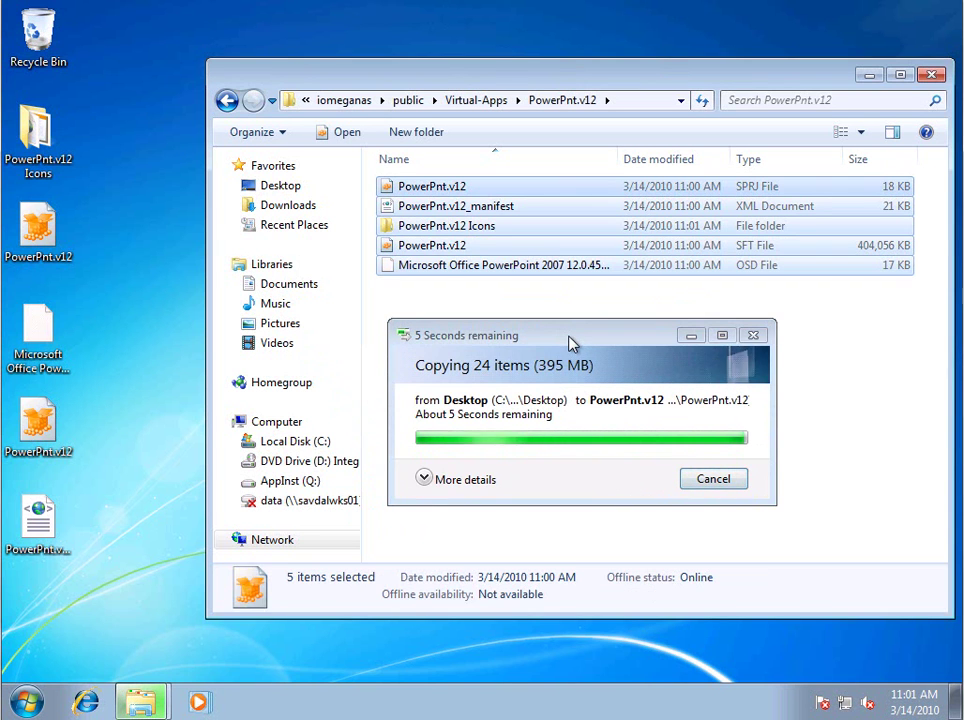
{"action": "double_click", "coordinate": [503, 227]}
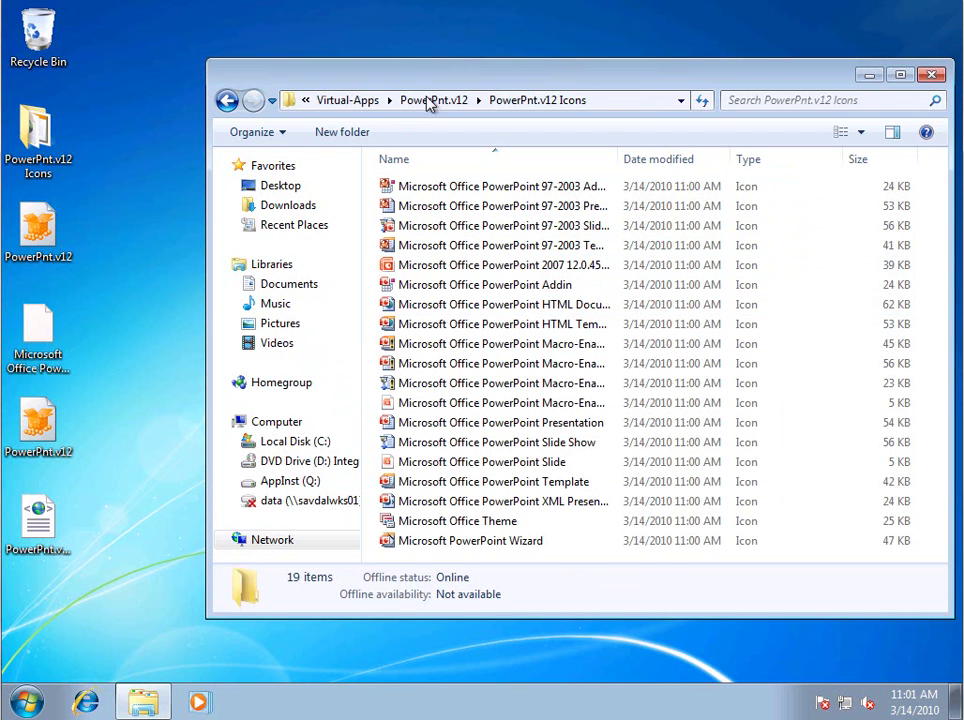
{"action": "left_click", "coordinate": [439, 101]}
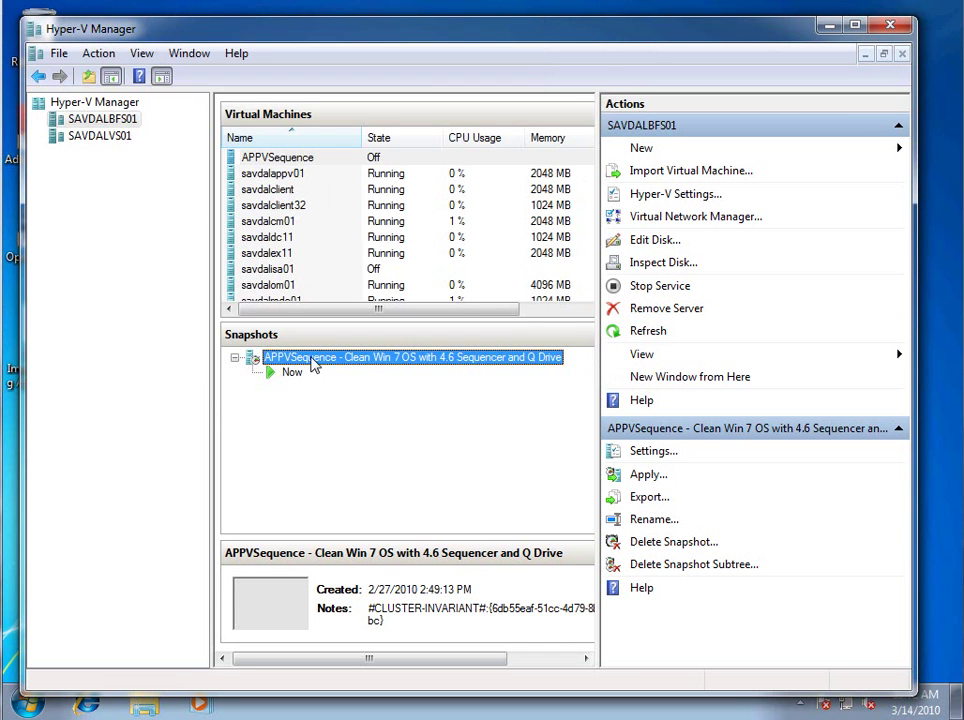
Apply the clean Win 7 OS with 4.6 Sequencer and Q Drive snapshot to APPVSequence
{"action": "right_click", "coordinate": [313, 365]}
{"action": "left_click", "coordinate": [370, 399]}
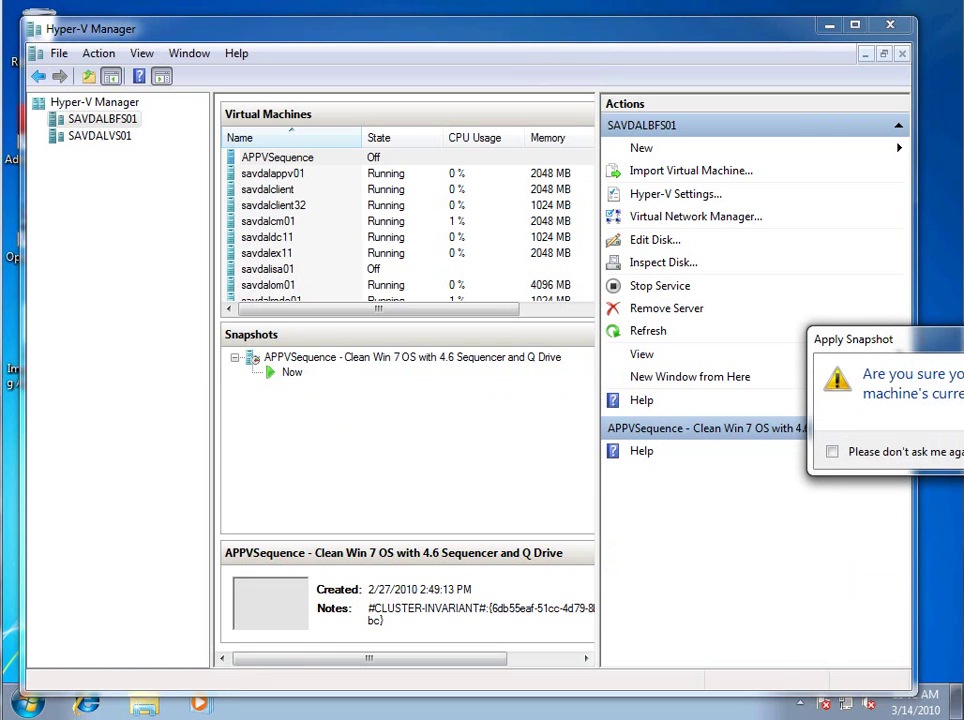
{"action": "key", "text": "Return"}
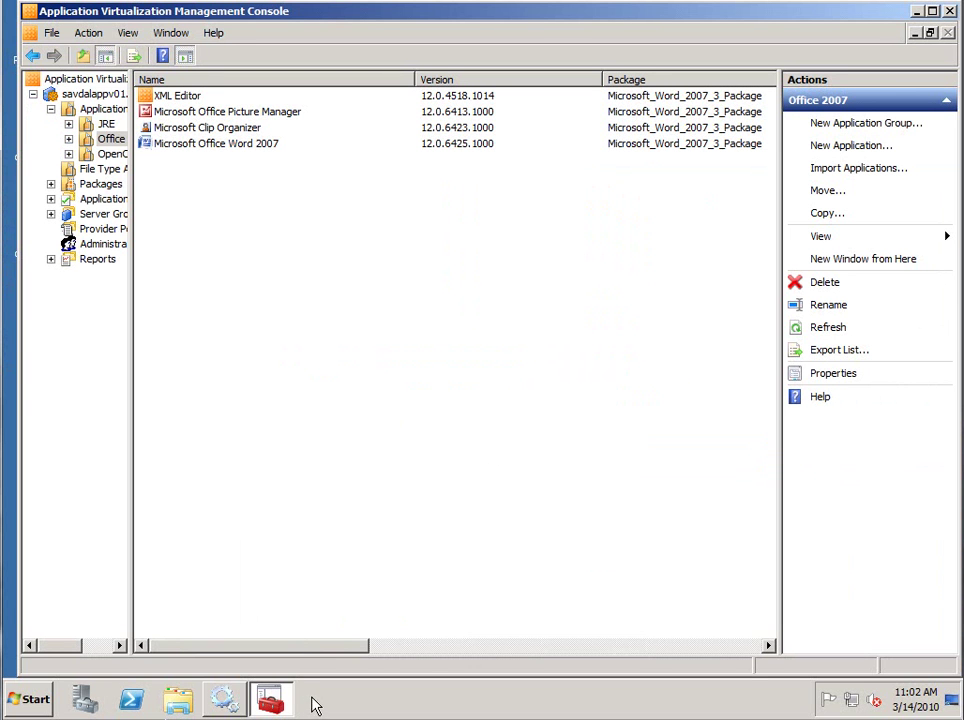
Browse to \\iomeganas\public\Virtual-Apps and copy the PowerPnt.v12 folder
{"action": "left_click", "coordinate": [177, 699]}
{"action": "left_click", "coordinate": [436, 117]}
{"action": "type", "text": "\\\\iomeganas\\"}
{"action": "key", "text": "Down"}
{"action": "key", "text": "Down"}
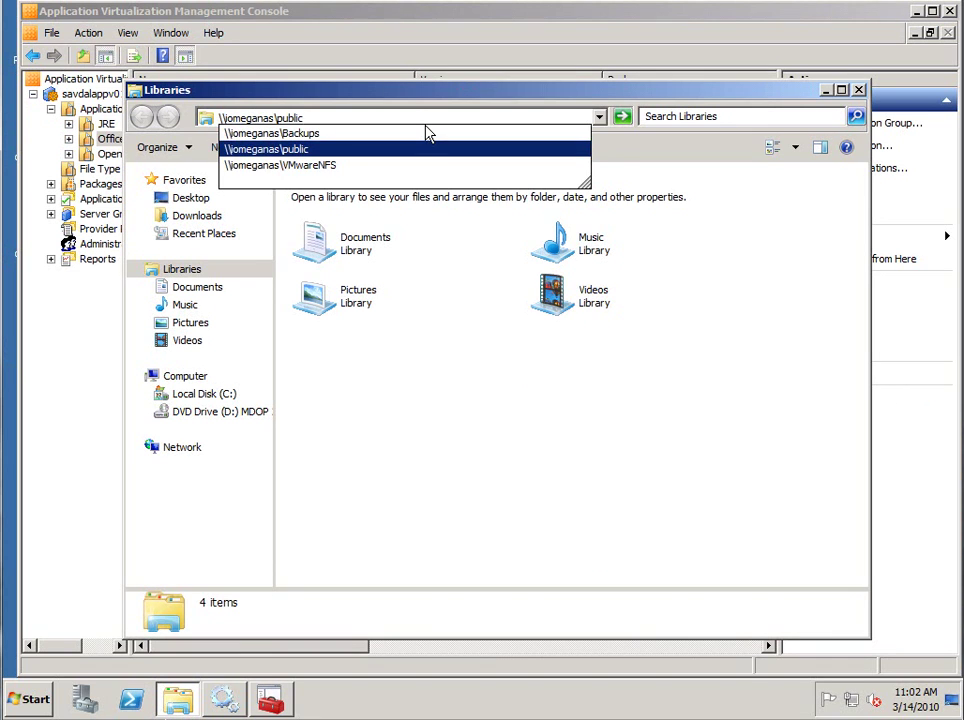
{"action": "type", "text": "\\"}
{"action": "key", "text": "Down"}
{"action": "key", "text": "Down"}
{"action": "key", "text": "Down"}
{"action": "key", "text": "Down"}
{"action": "key", "text": "Return"}
{"action": "left_click", "coordinate": [370, 225]}
{"action": "right_click", "coordinate": [371, 225]}
{"action": "left_click", "coordinate": [392, 323]}
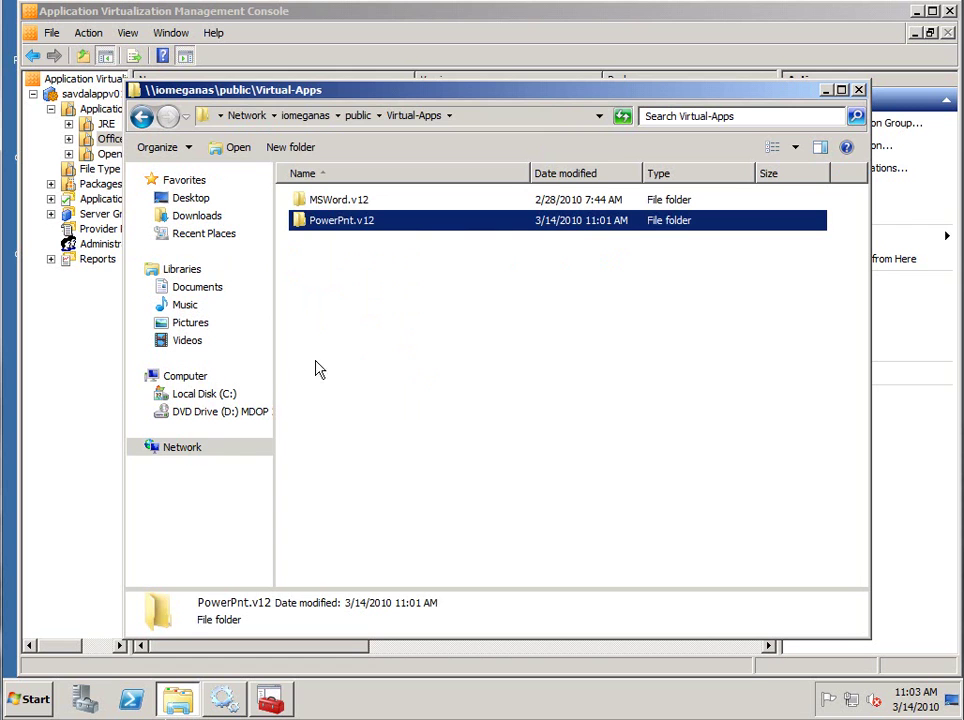
Paste PowerPnt.v12 into C:\Program Files (x86)\...\App Virt Management Server\content
{"action": "left_click", "coordinate": [203, 394]}
{"action": "double_click", "coordinate": [352, 303]}
{"action": "double_click", "coordinate": [370, 262]}
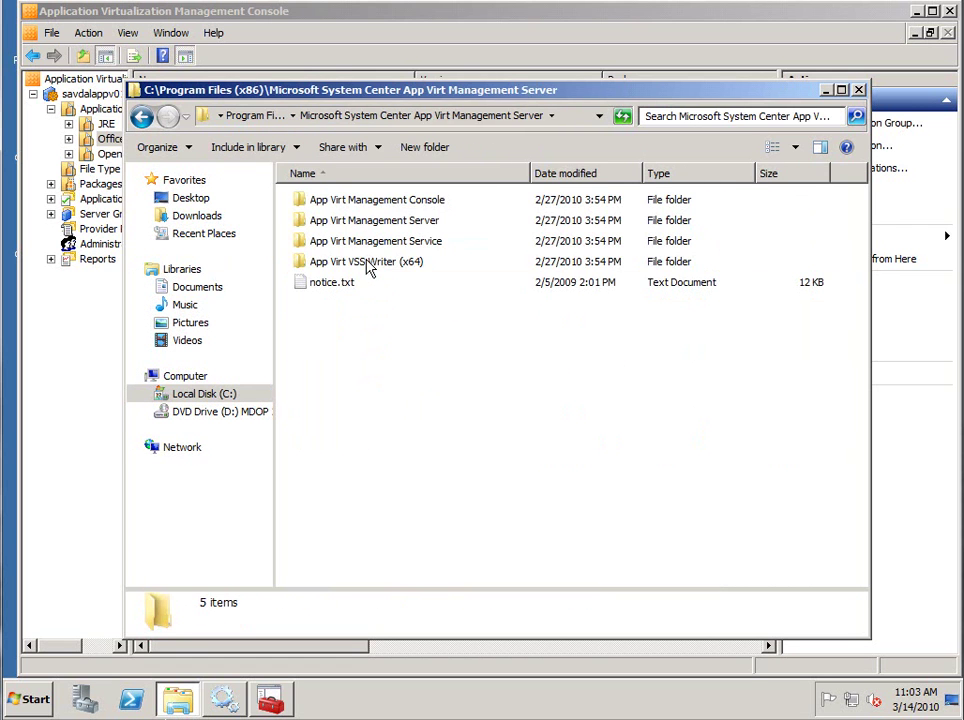
{"action": "double_click", "coordinate": [387, 227]}
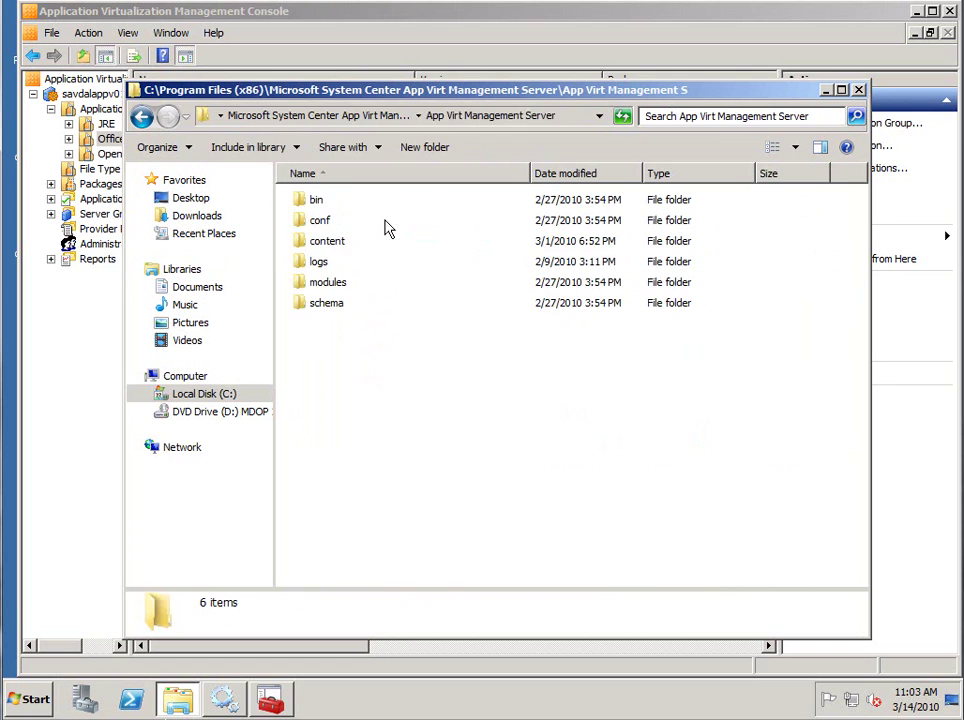
{"action": "double_click", "coordinate": [338, 245]}
{"action": "right_click", "coordinate": [331, 420]}
{"action": "left_click", "coordinate": [388, 505]}
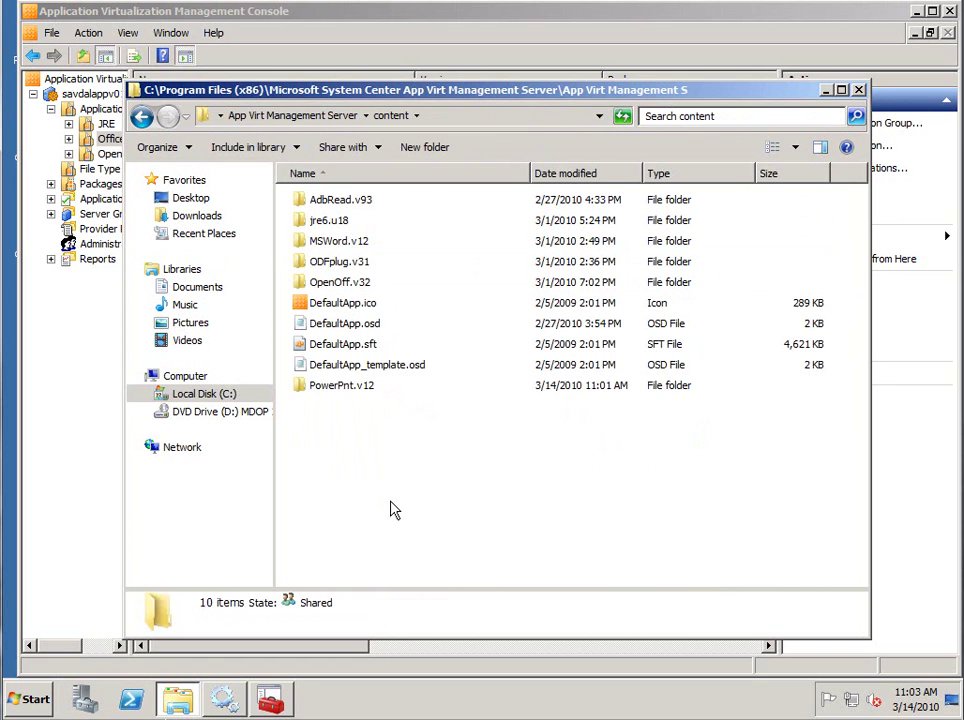
Paste with Ctrl+V and let the 395 MB copy into content finish
{"action": "key", "text": "ctrl+v"}
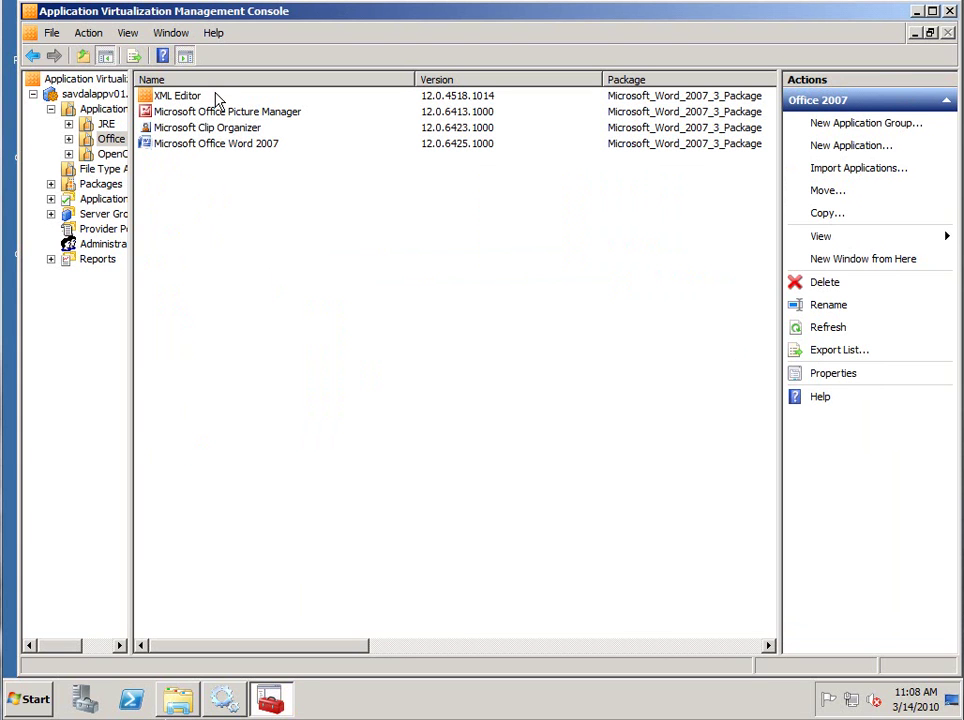
Widen the navigation tree and start Import Applications on the Office 2007 group
{"action": "left_click_drag", "start_coordinate": [131, 208], "coordinate": [269, 214]}
{"action": "right_click", "coordinate": [126, 139]}
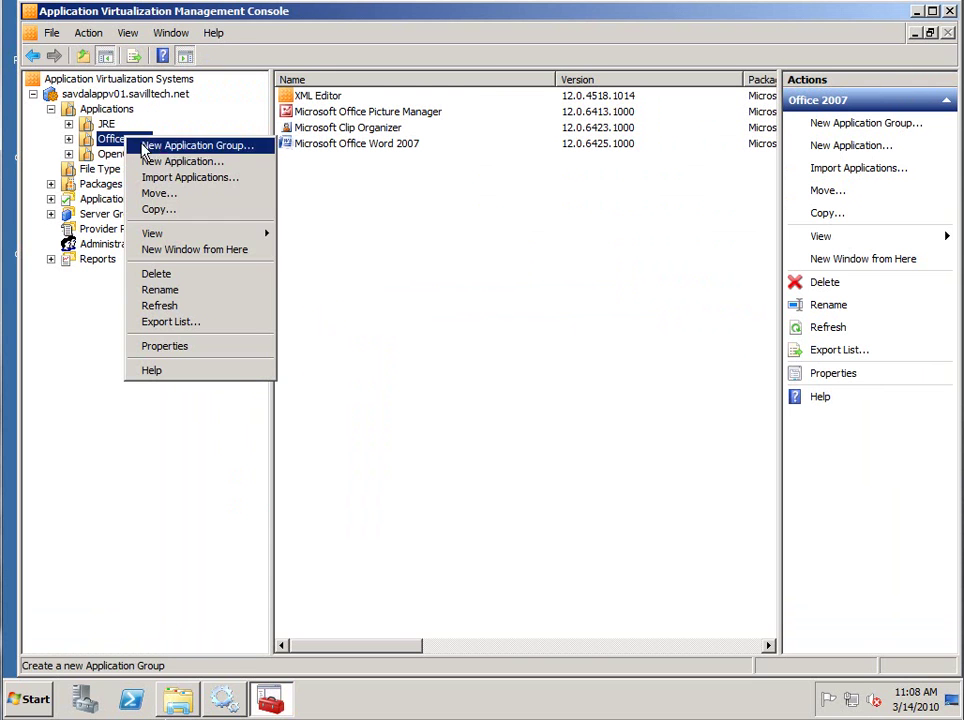
{"action": "left_click", "coordinate": [188, 177]}
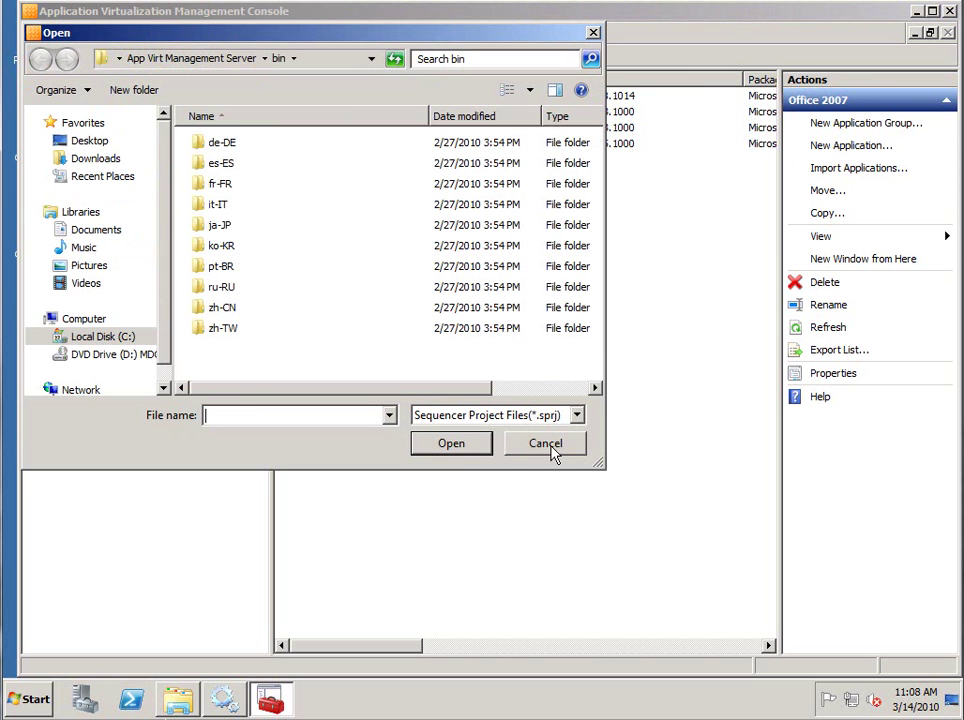
Browse to App Virt Management Server\content\PowerPnt.v12 and open PowerPnt.v12.sprj
{"action": "left_click", "coordinate": [117, 337]}
{"action": "double_click", "coordinate": [257, 248]}
{"action": "double_click", "coordinate": [286, 188]}
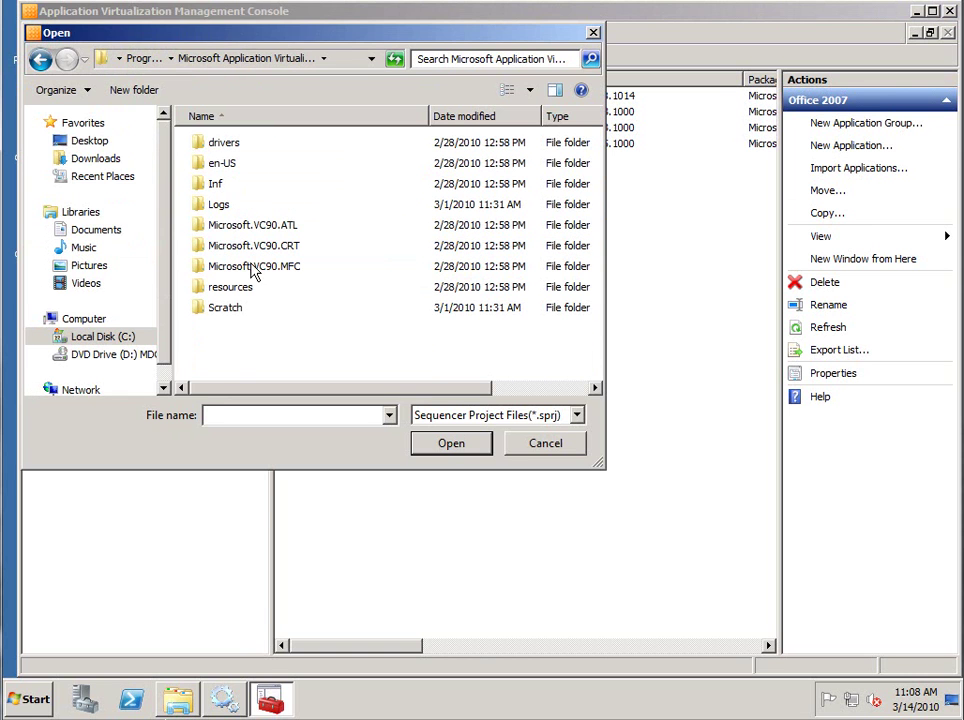
{"action": "key", "text": "BackSpace"}
{"action": "double_click", "coordinate": [271, 207]}
{"action": "double_click", "coordinate": [265, 167]}
{"action": "double_click", "coordinate": [237, 187]}
{"action": "double_click", "coordinate": [242, 246]}
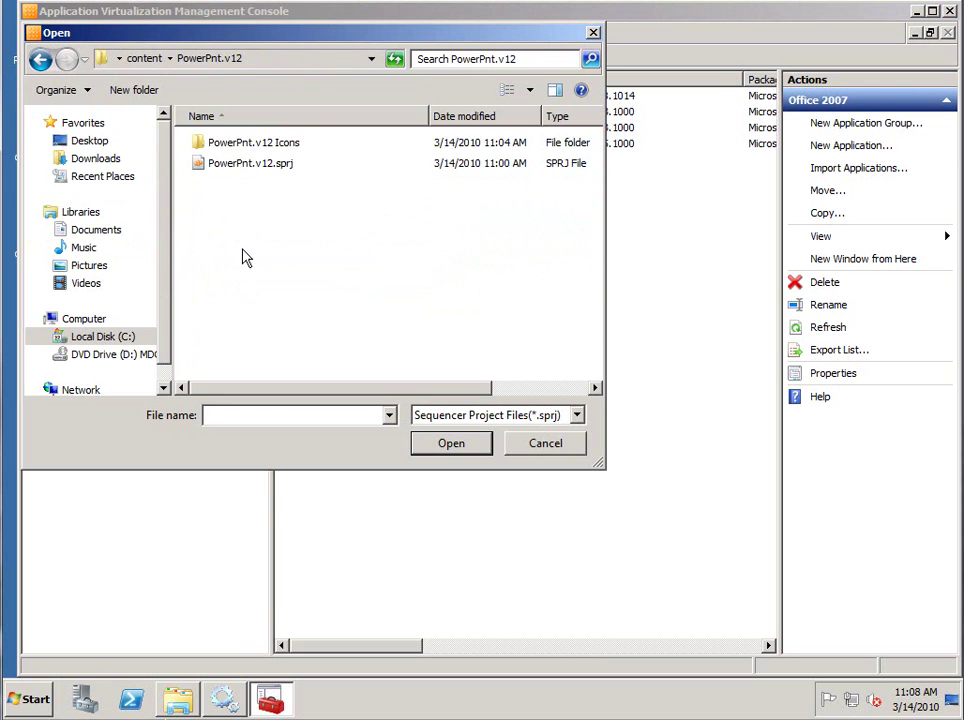
{"action": "left_click", "coordinate": [262, 164]}
{"action": "left_click", "coordinate": [463, 443]}
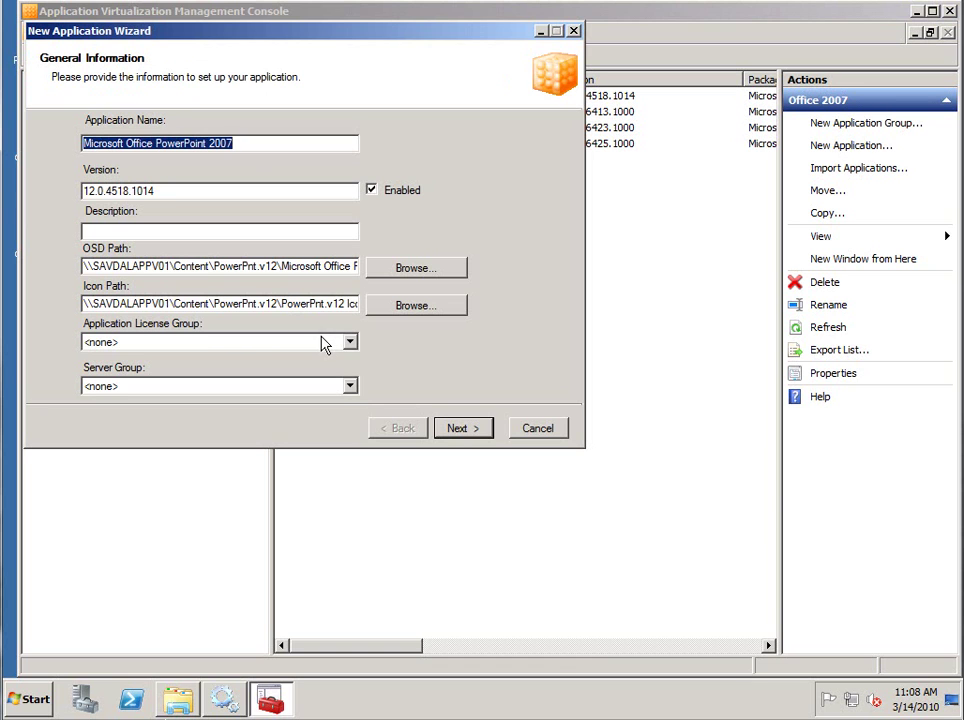
Assign the Default Server Group and move past the shortcut and file association pages
{"action": "left_click_drag", "start_coordinate": [329, 268], "coordinate": [379, 269]}
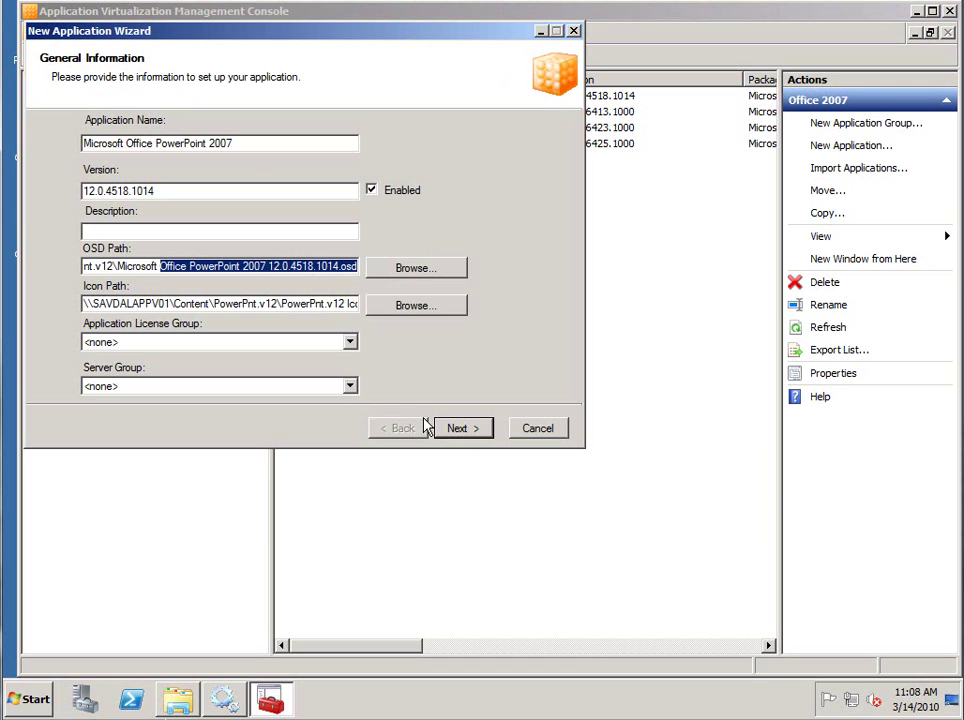
{"action": "left_click", "coordinate": [334, 387]}
{"action": "left_click", "coordinate": [305, 414]}
{"action": "left_click", "coordinate": [472, 430]}
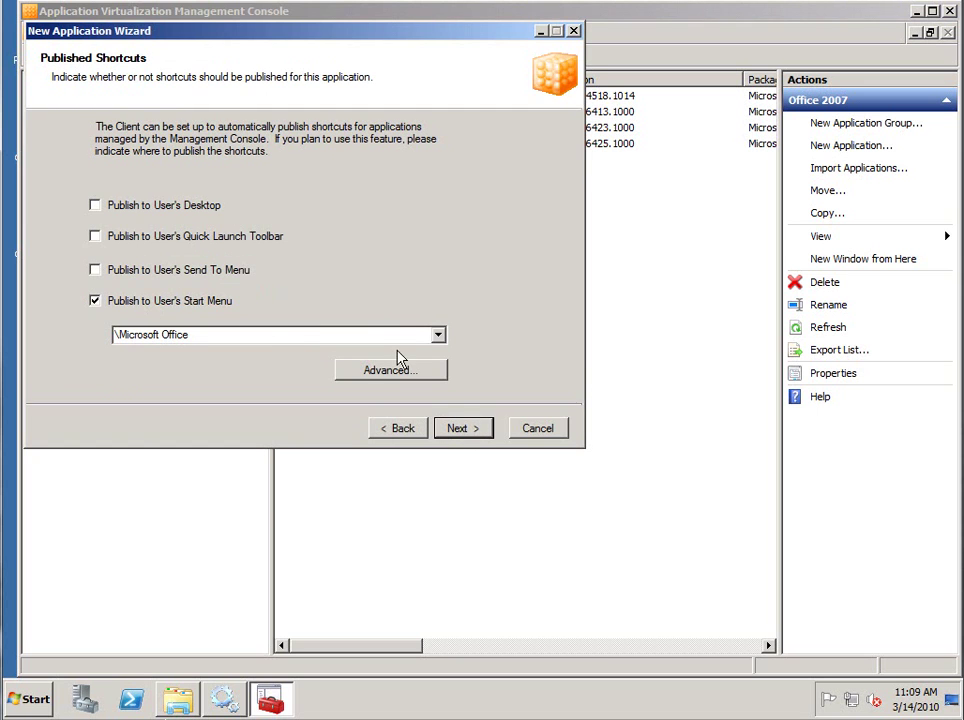
{"action": "left_click", "coordinate": [468, 436]}
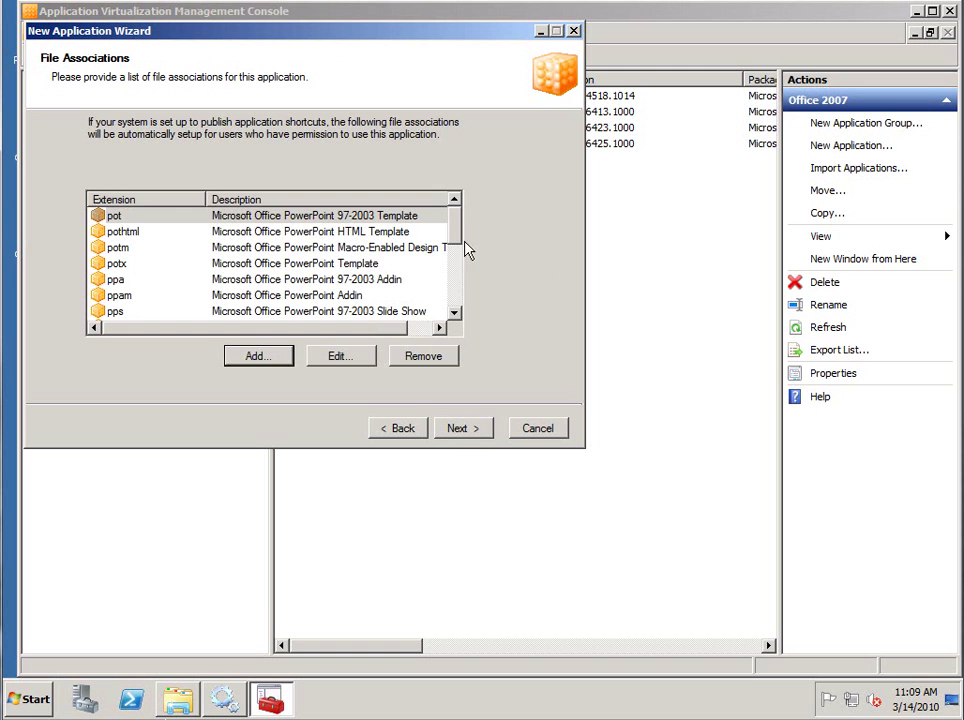
{"action": "mouse_move", "coordinate": [457, 236]}
{"action": "left_mouse_down"}
{"action": "mouse_move", "coordinate": [454, 303]}
{"action": "mouse_move", "coordinate": [467, 209]}
{"action": "mouse_move", "coordinate": [456, 295]}
{"action": "mouse_move", "coordinate": [461, 226]}
{"action": "left_mouse_up"}
{"action": "left_click", "coordinate": [467, 432]}
Grant Domain Users access and finish creating the PowerPoint 2007 application
{"action": "left_click", "coordinate": [298, 325]}
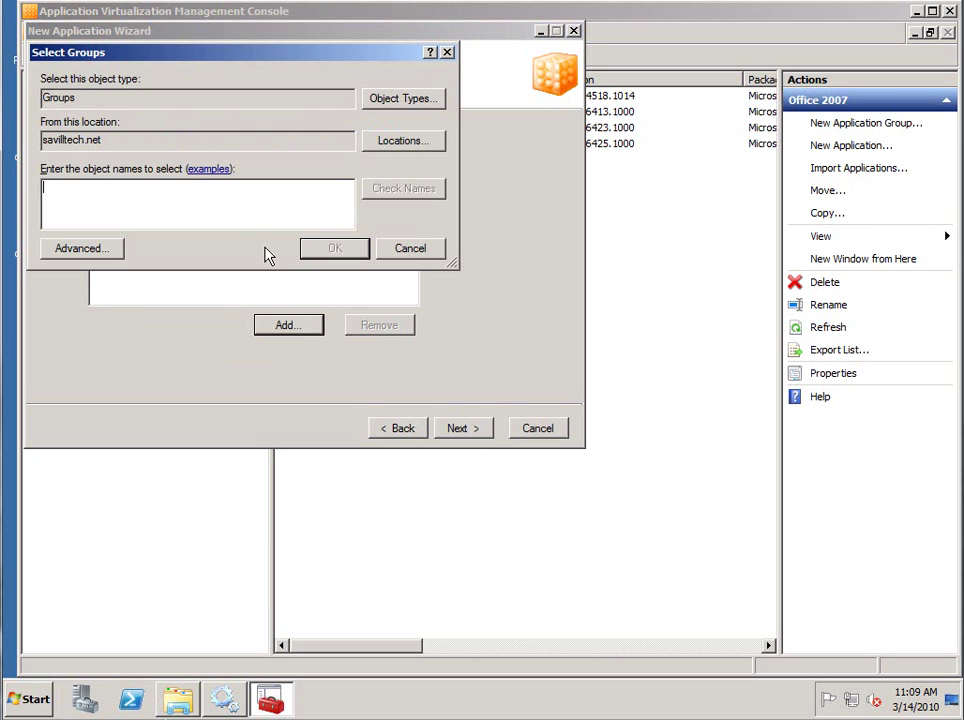
{"action": "type", "text": "d"}
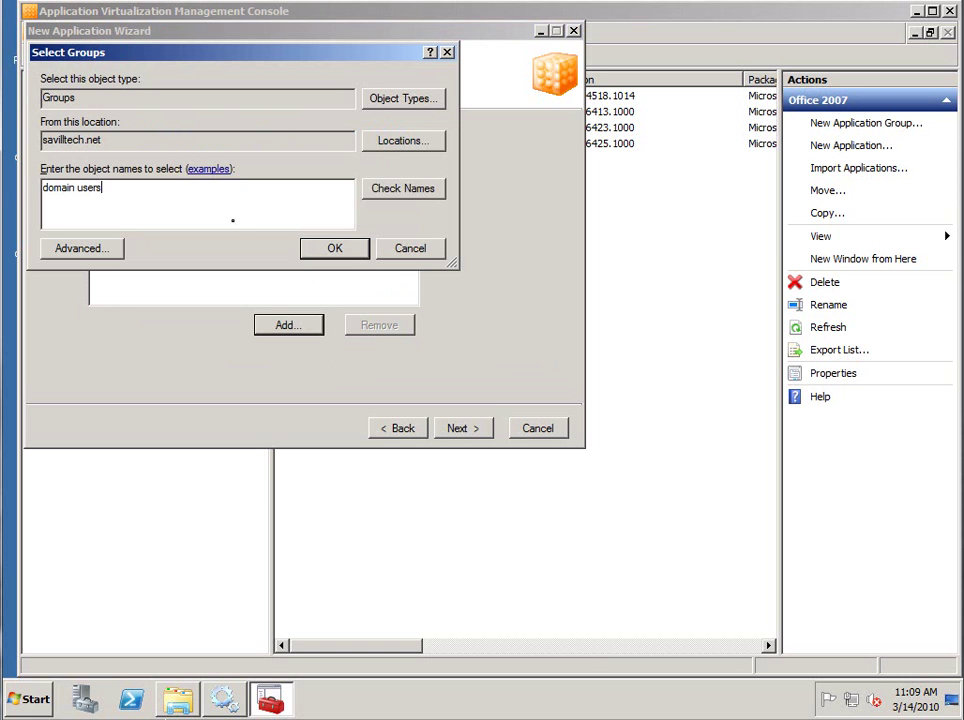
{"action": "type", "text": "omain users"}
{"action": "key", "text": "Return"}
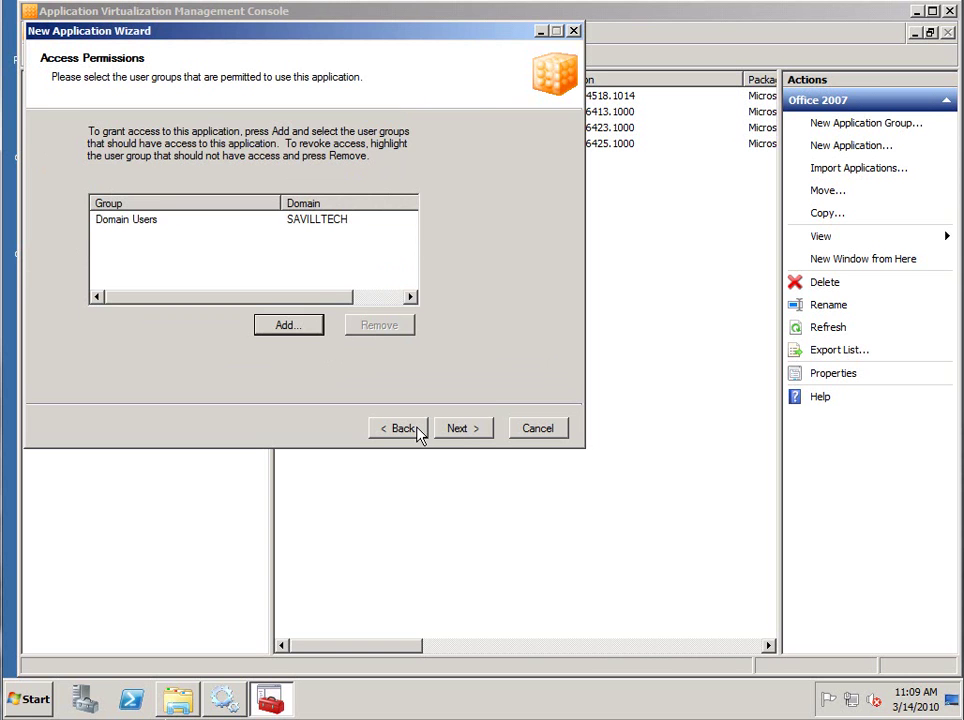
{"action": "left_click", "coordinate": [456, 430]}
{"action": "left_click", "coordinate": [458, 436]}
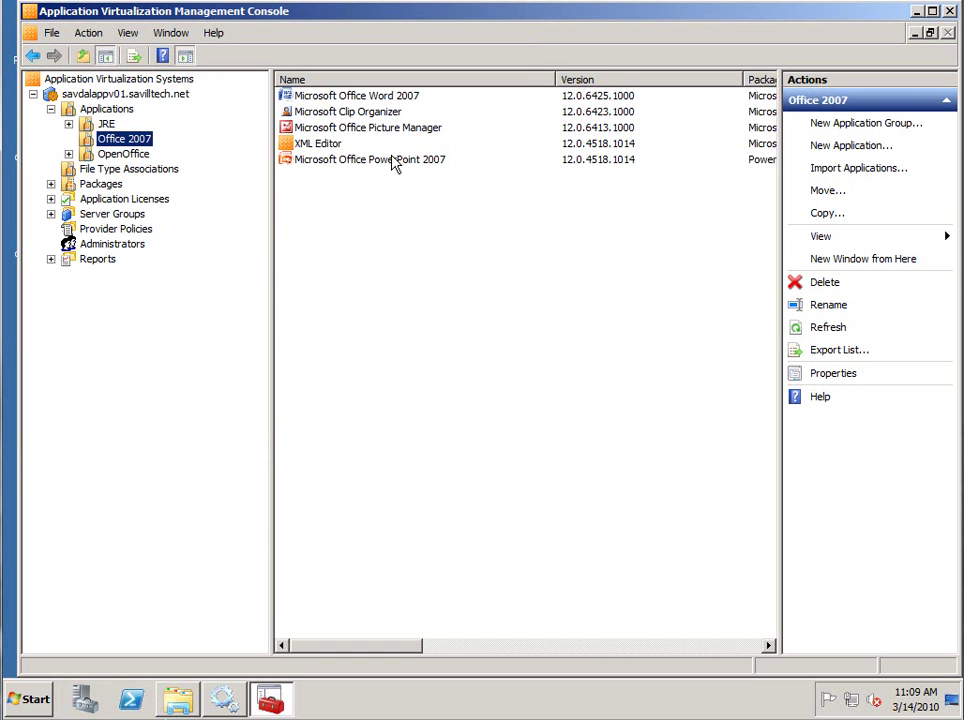
Select the new PowerPoint 2007 entry and check the virtualization client's tray icon options
{"action": "left_click", "coordinate": [390, 168]}
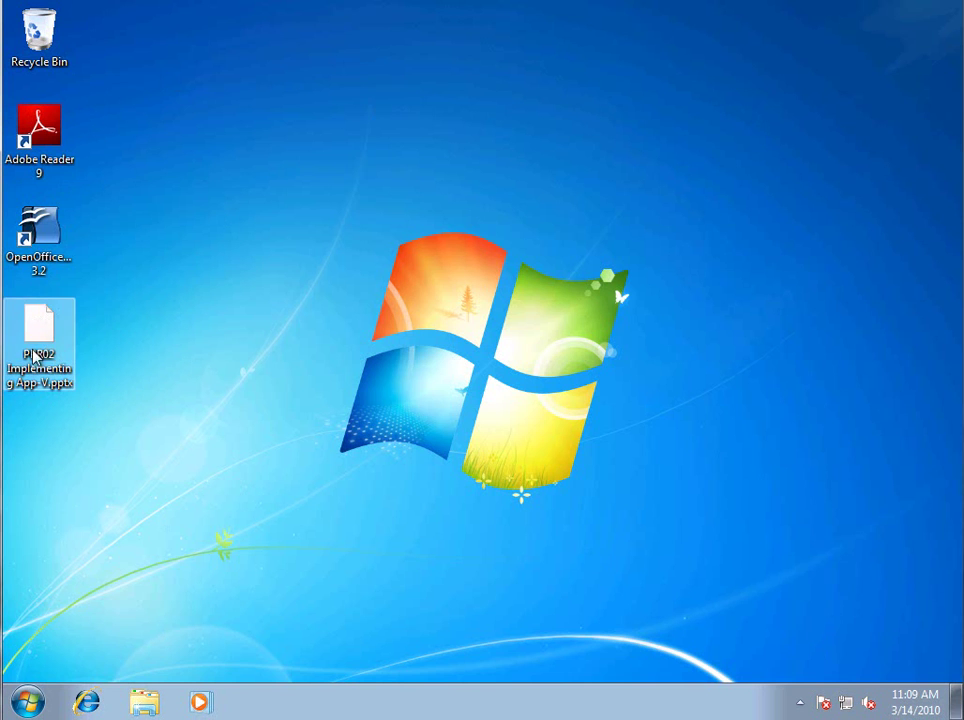
{"action": "left_click", "coordinate": [800, 700]}
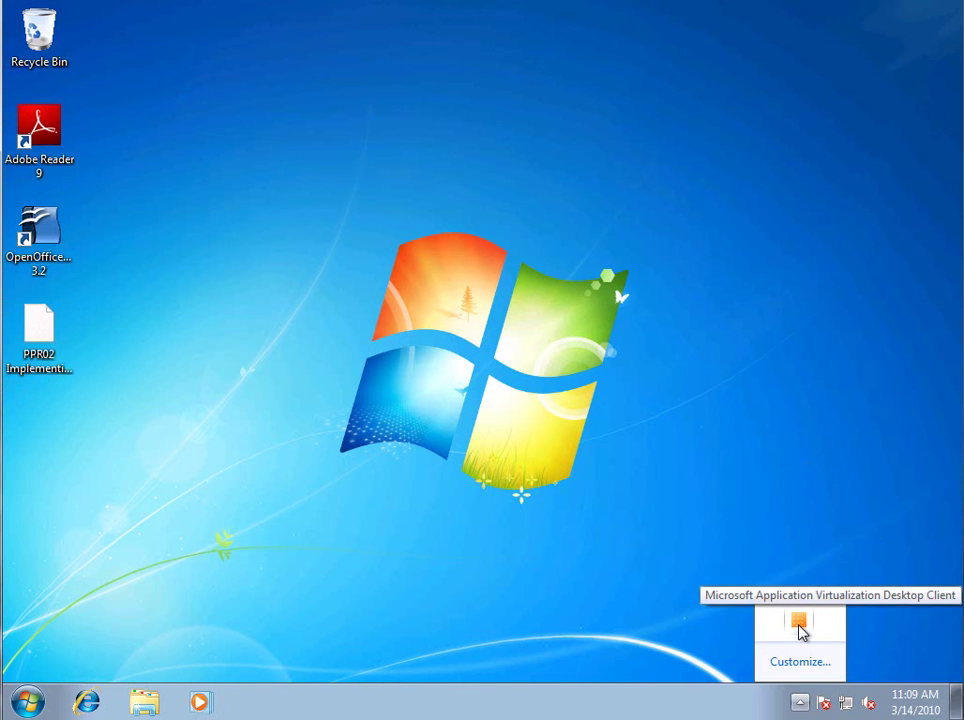
{"action": "right_click", "coordinate": [800, 624]}
Launch Application Virtualization Client from the Start menu, approving administrator rights
{"action": "key", "text": "super"}
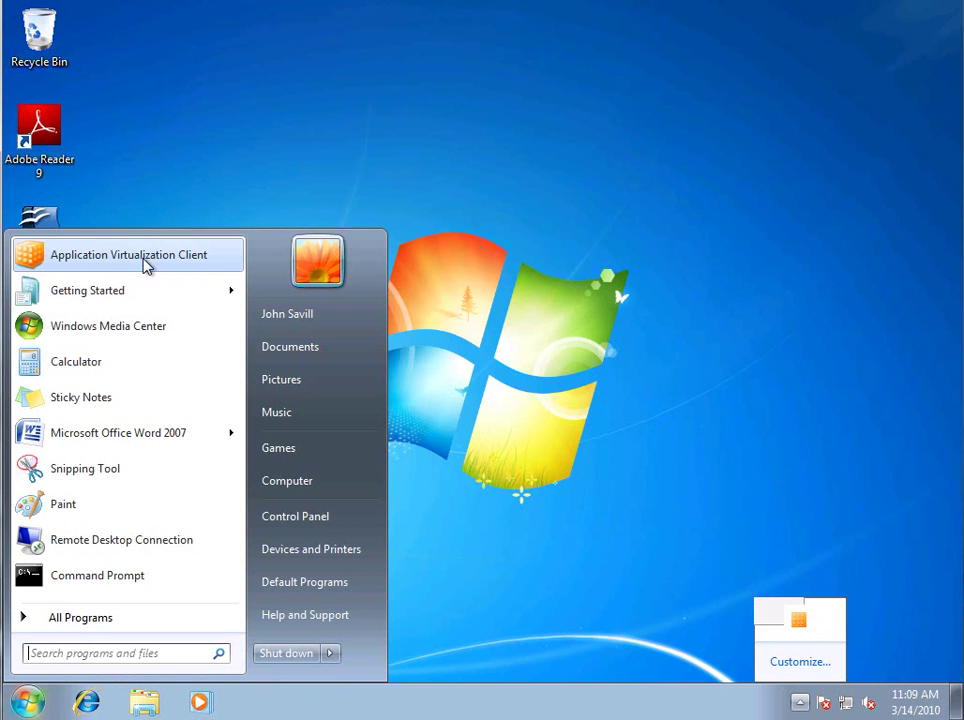
{"action": "left_click", "coordinate": [146, 262]}
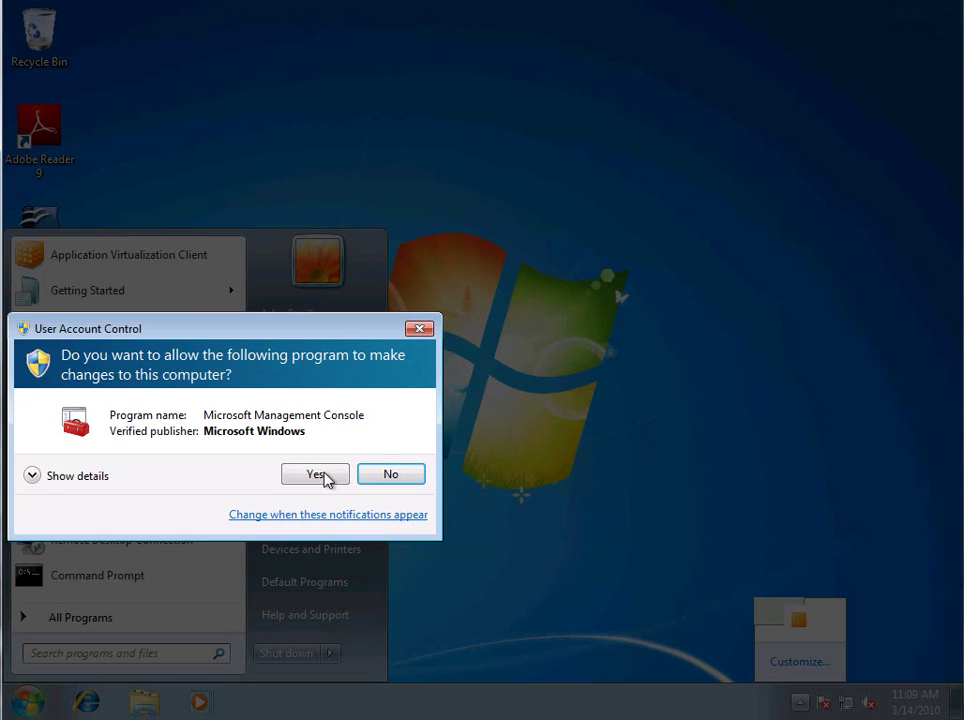
{"action": "left_click", "coordinate": [313, 475]}
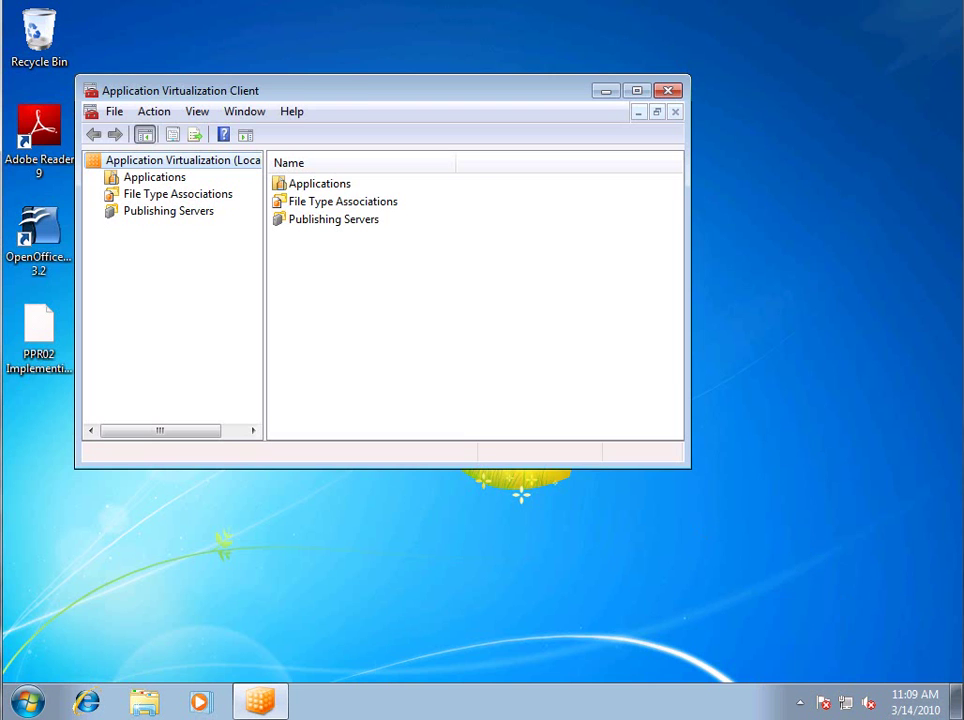
Reposition the client window and view its Applications list
{"action": "left_click_drag", "start_coordinate": [240, 88], "coordinate": [486, 124]}
{"action": "left_click", "coordinate": [394, 216]}
{"action": "left_click_drag", "start_coordinate": [925, 285], "coordinate": [912, 230]}
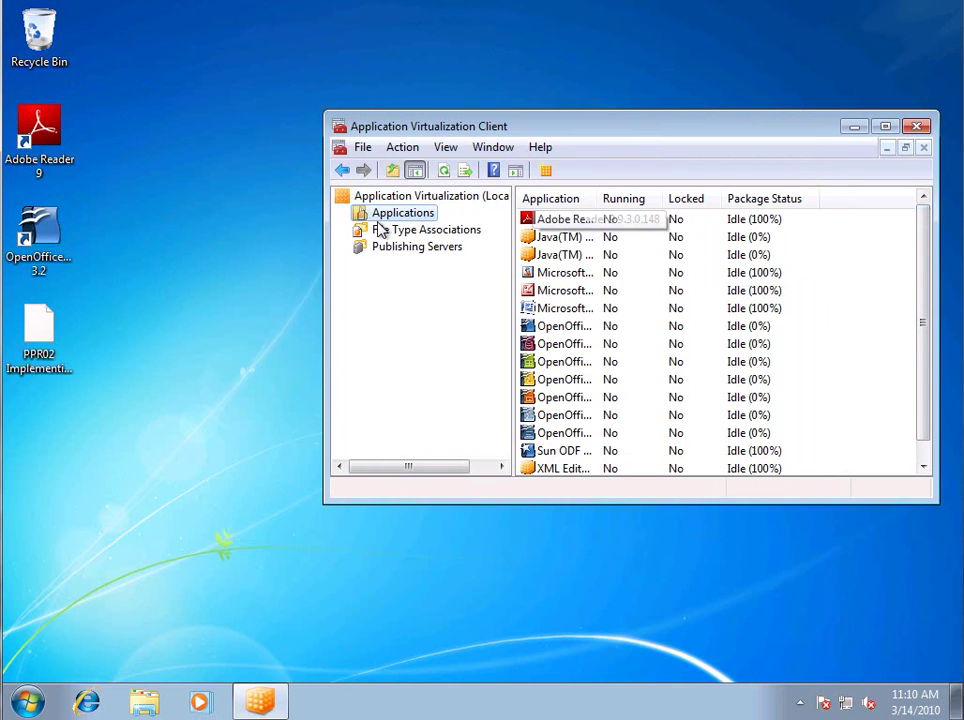
Refresh the publishing server, review the updated Applications list, and close the client
{"action": "left_click", "coordinate": [396, 248]}
{"action": "right_click", "coordinate": [555, 226]}
{"action": "left_click", "coordinate": [622, 233]}
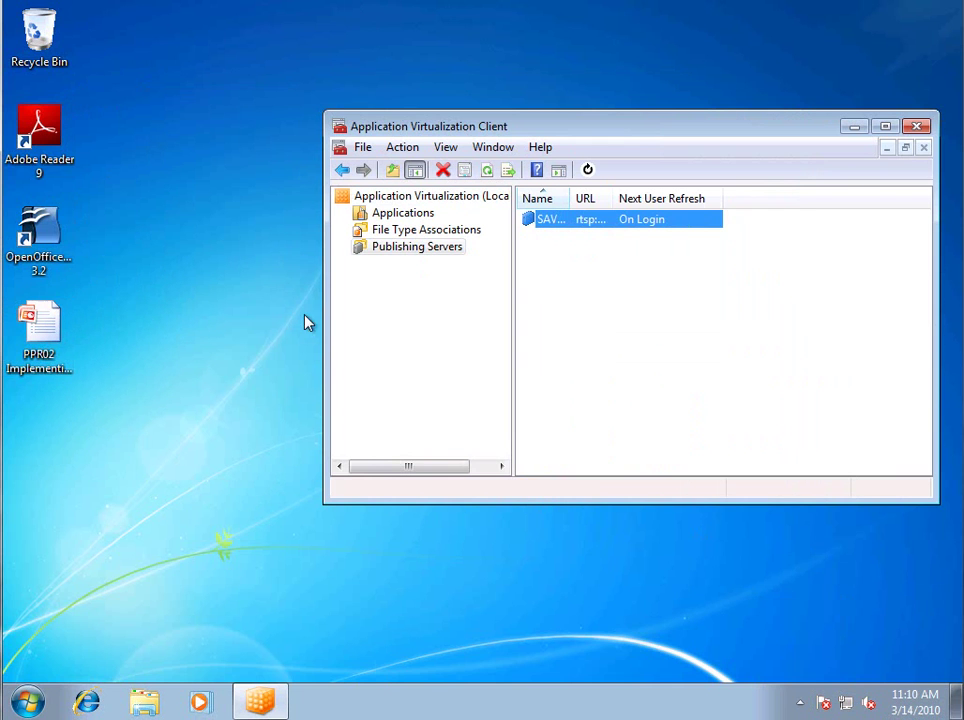
{"action": "left_click", "coordinate": [401, 214]}
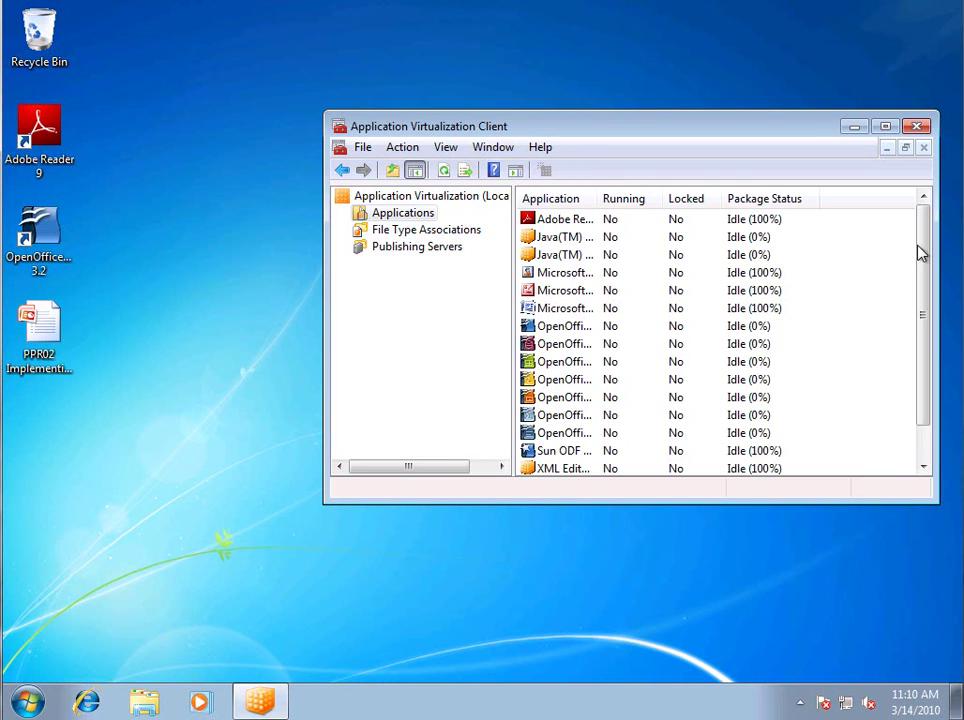
{"action": "left_click_drag", "start_coordinate": [927, 243], "coordinate": [920, 343]}
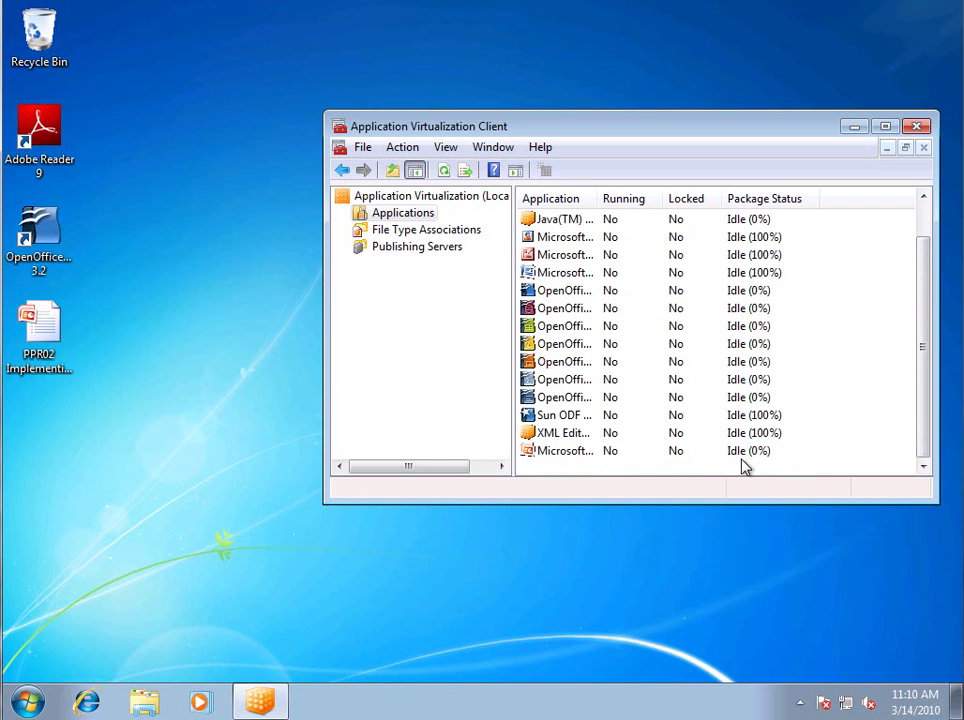
{"action": "left_click", "coordinate": [918, 127]}
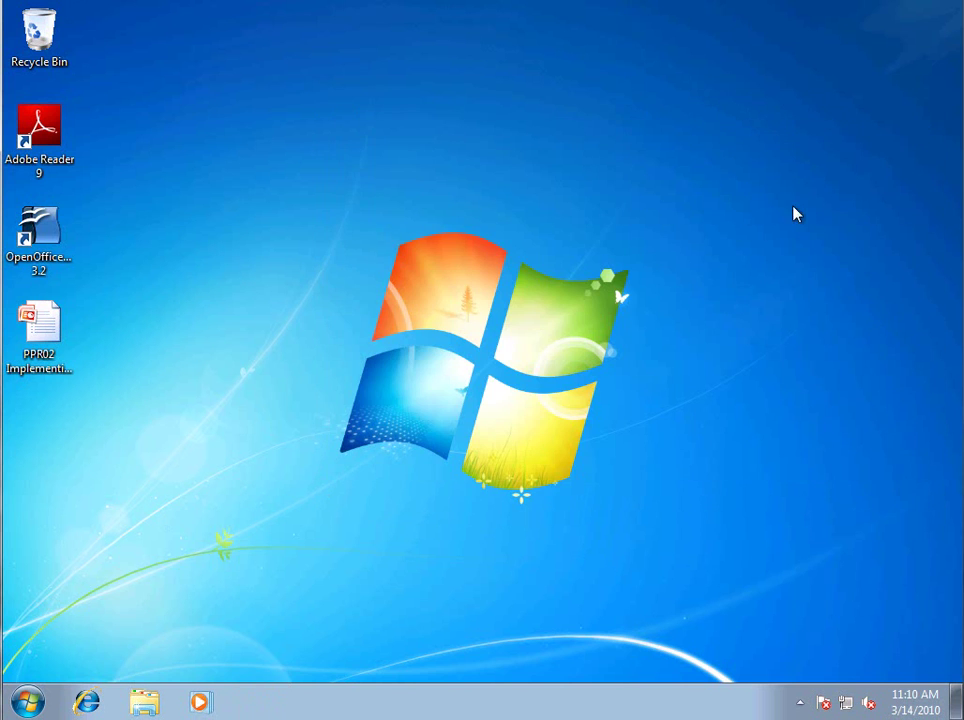
Open PPR02 Implementing App-V.pptx, enter the user's name and initials, enlarge the slide, and close PowerPoint
{"action": "double_click", "coordinate": [45, 325]}
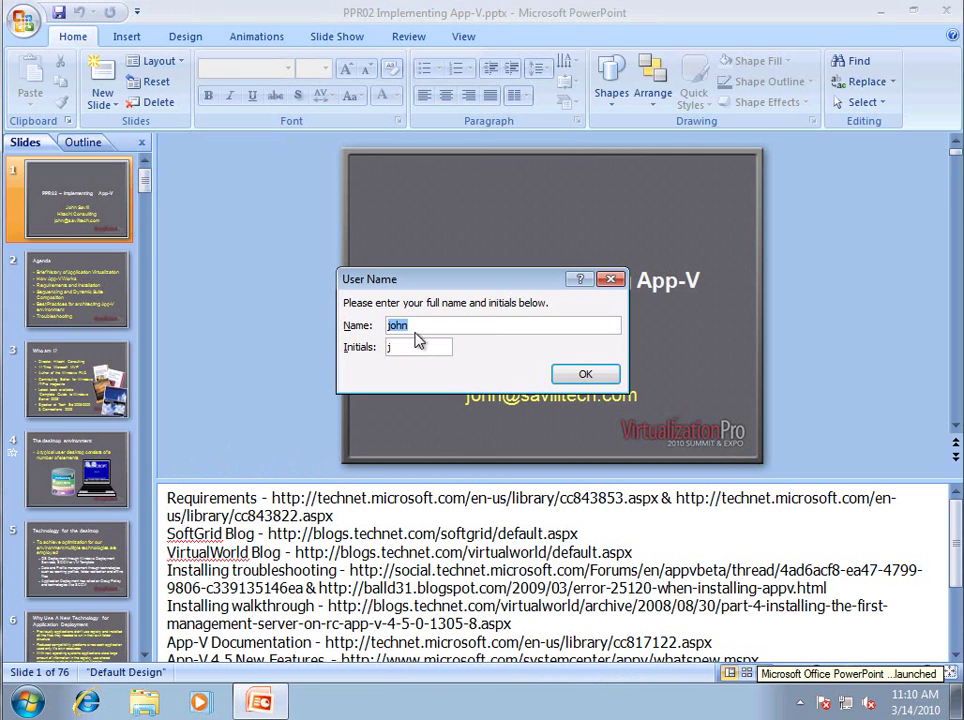
{"action": "double_click", "coordinate": [429, 330]}
{"action": "type", "text": "John Ds"}
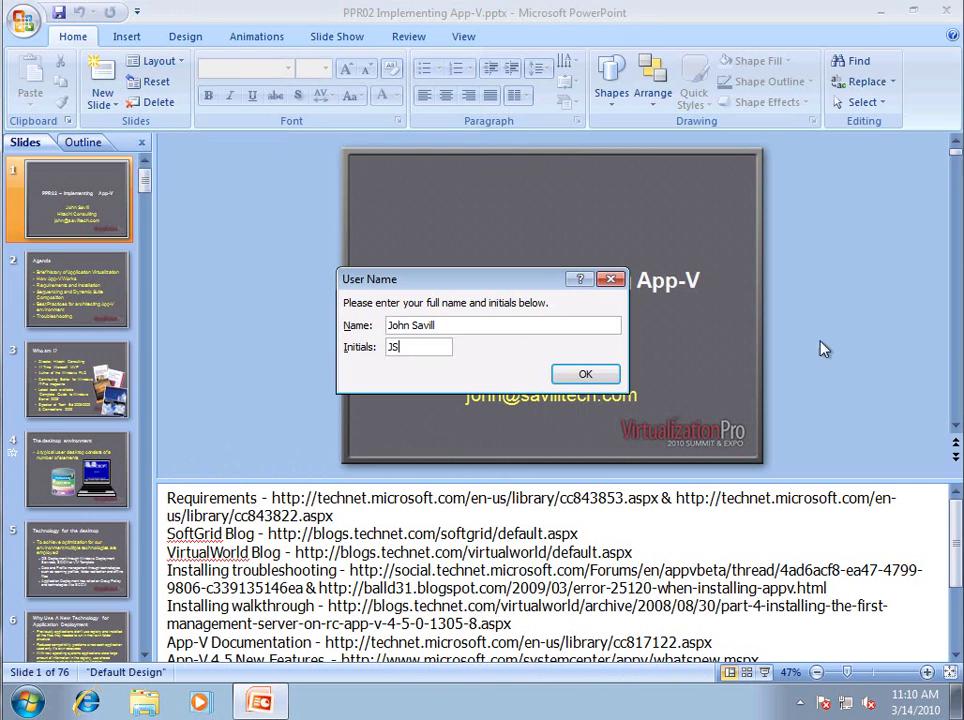
{"action": "left_click", "coordinate": [589, 381]}
{"action": "left_click_drag", "start_coordinate": [503, 479], "coordinate": [503, 593]}
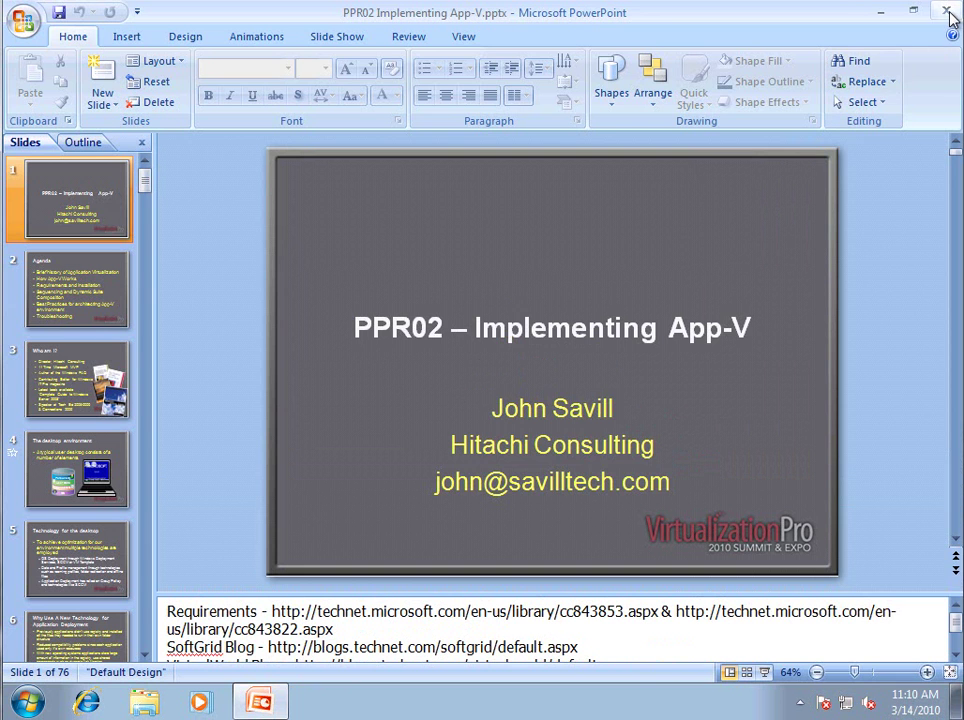
{"action": "left_click", "coordinate": [949, 17]}
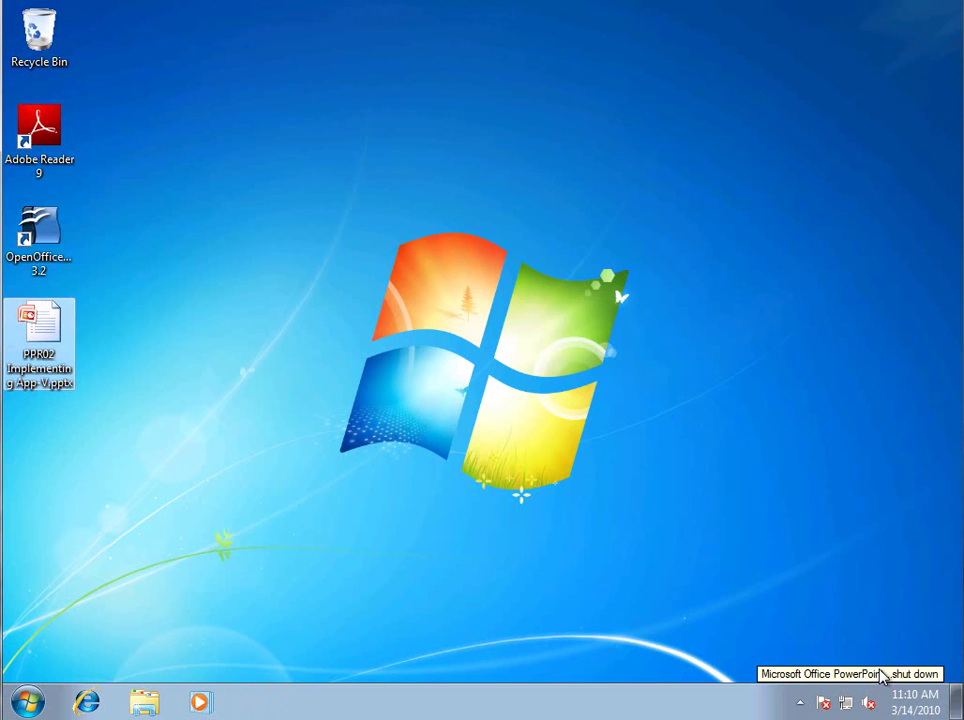
Relaunch Application Virtualization Client with administrator rights and show its Applications list
{"action": "left_click", "coordinate": [27, 702]}
{"action": "left_click", "coordinate": [103, 257]}
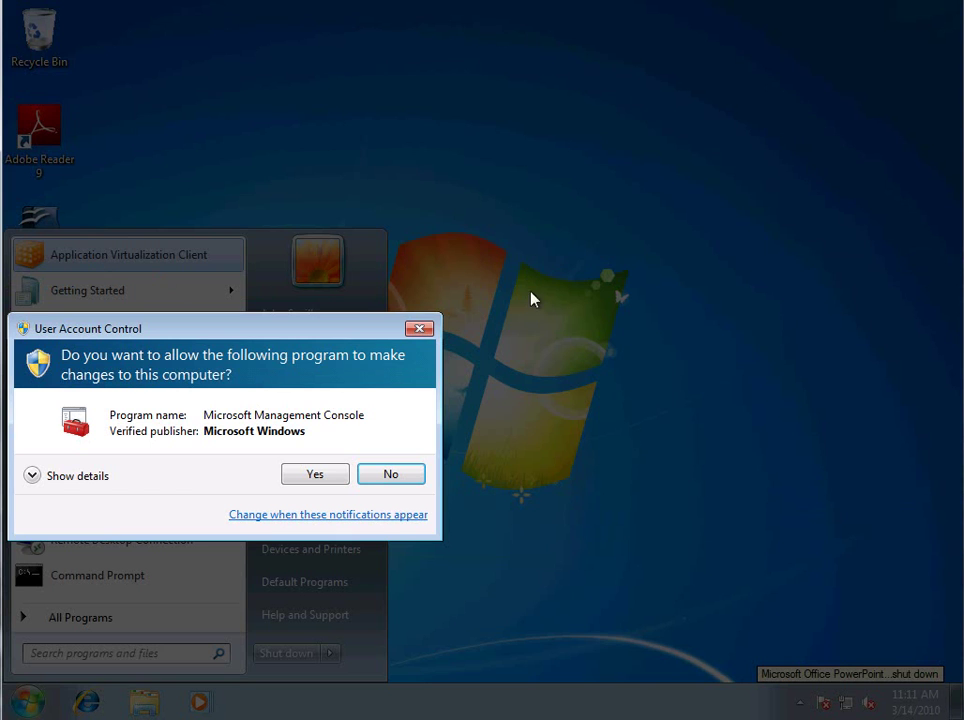
{"action": "left_click", "coordinate": [318, 476]}
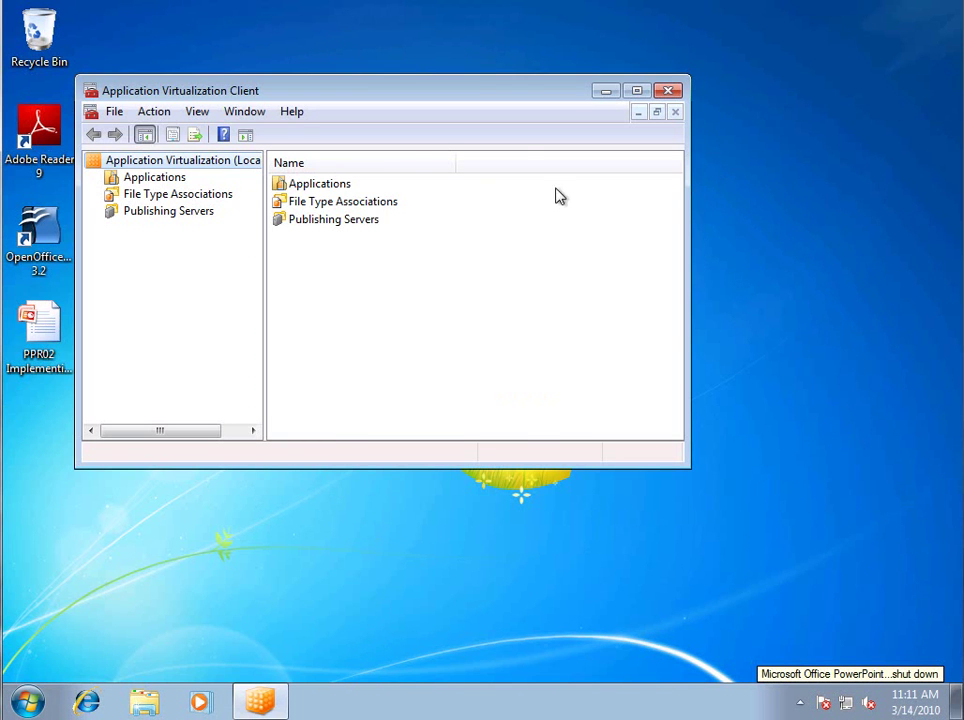
{"action": "left_click", "coordinate": [158, 182]}
Review PowerPoint 2007's General and Package properties, then list the File Type Associations
{"action": "left_click", "coordinate": [478, 292]}
{"action": "scroll", "coordinate": [465, 385], "scroll_direction": "down", "scroll_amount": 1}
{"action": "right_click", "coordinate": [491, 418]}
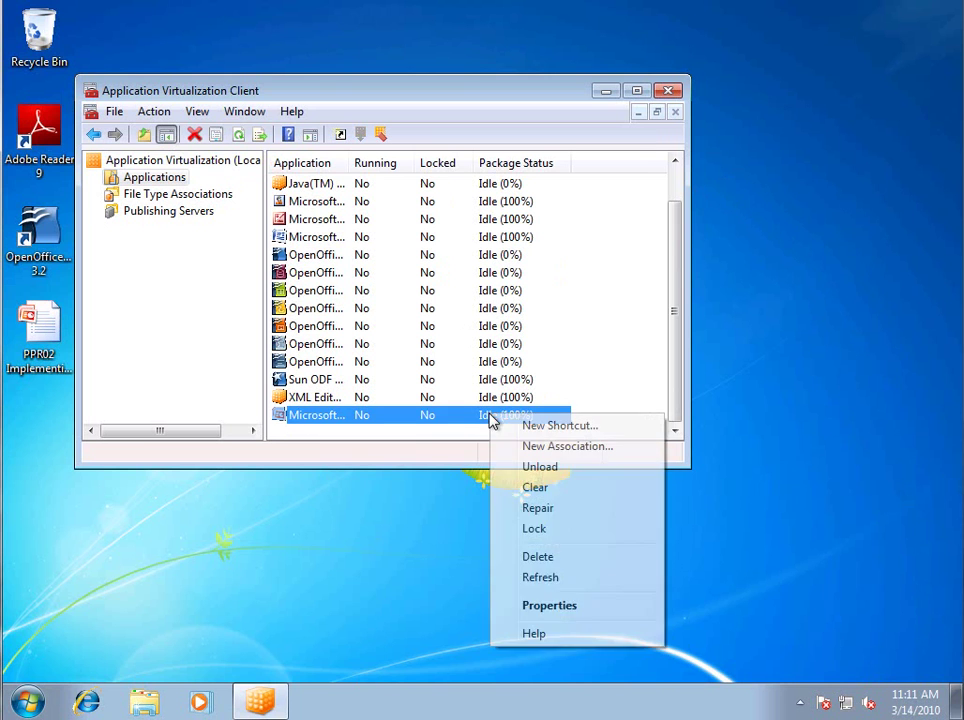
{"action": "left_click", "coordinate": [553, 612]}
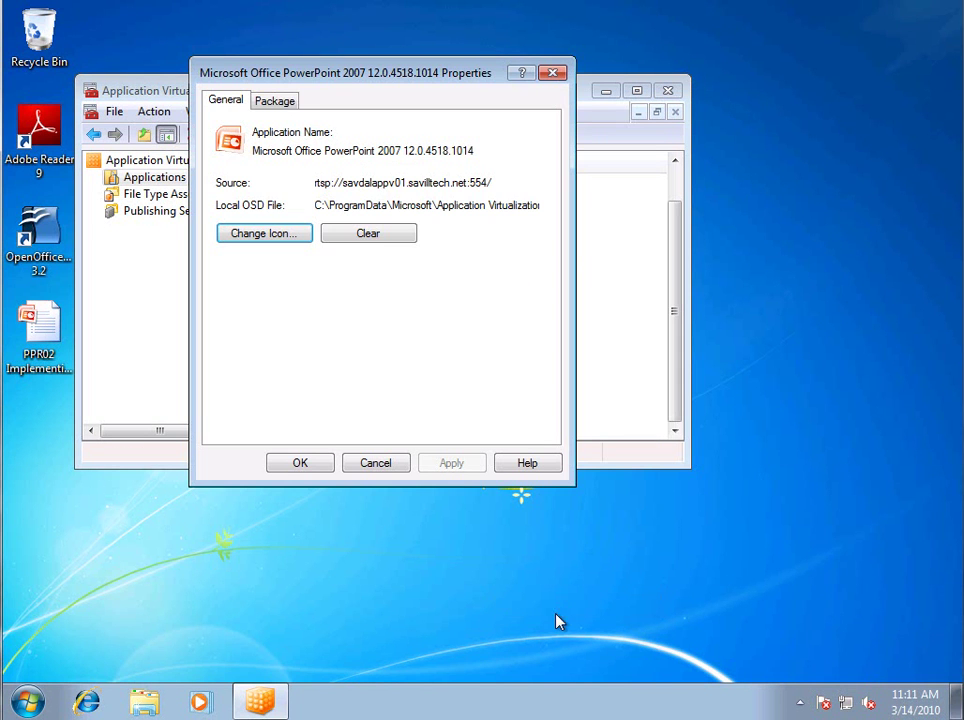
{"action": "left_click", "coordinate": [282, 97]}
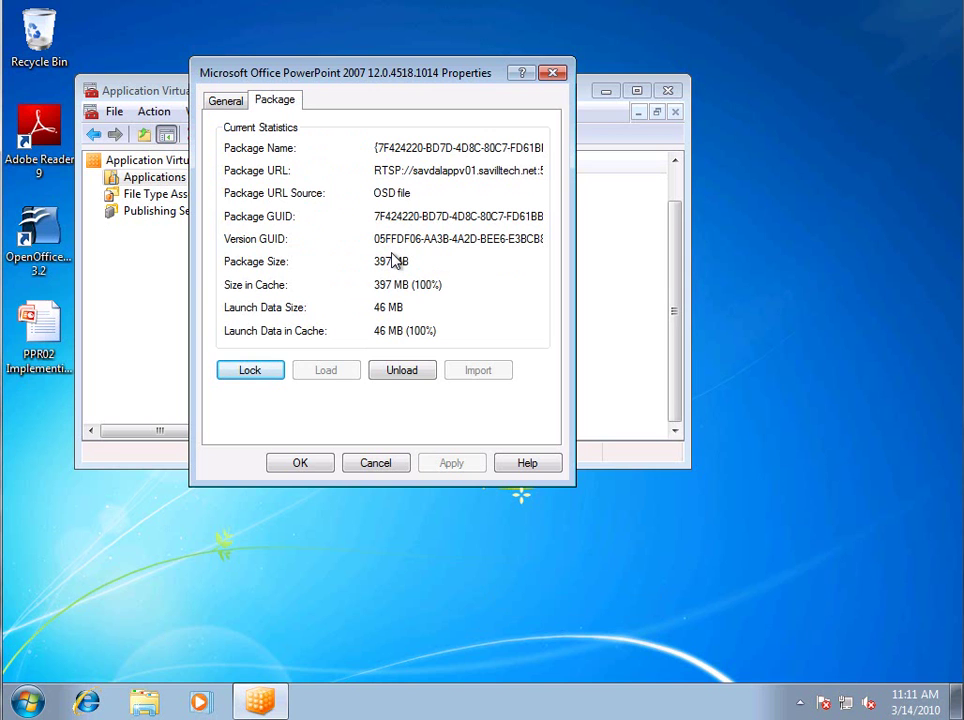
{"action": "left_click", "coordinate": [225, 103]}
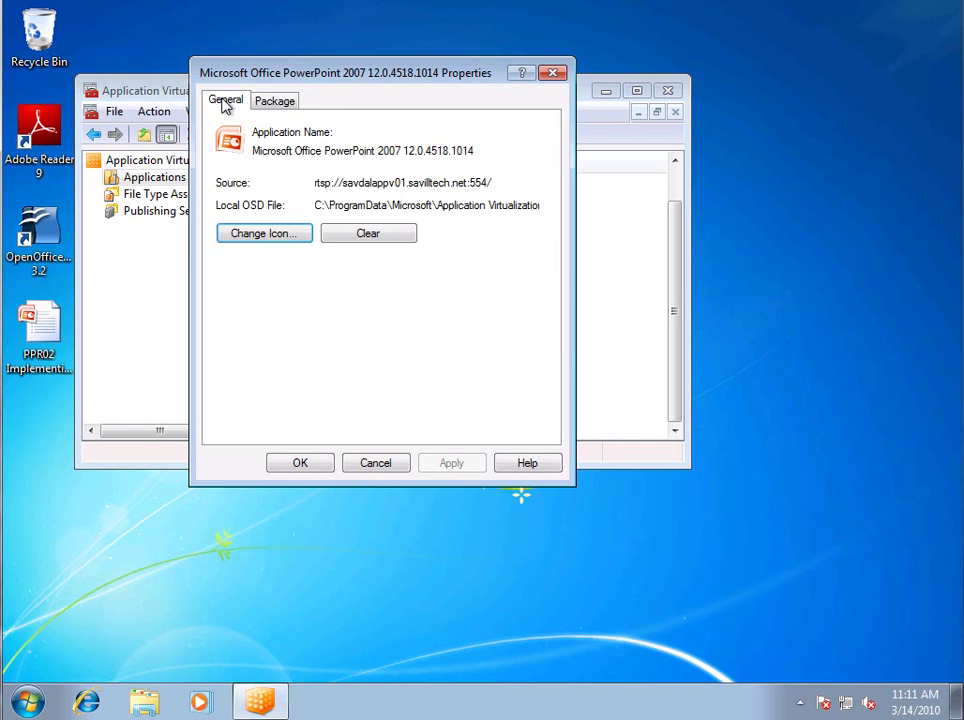
{"action": "left_click", "coordinate": [376, 465]}
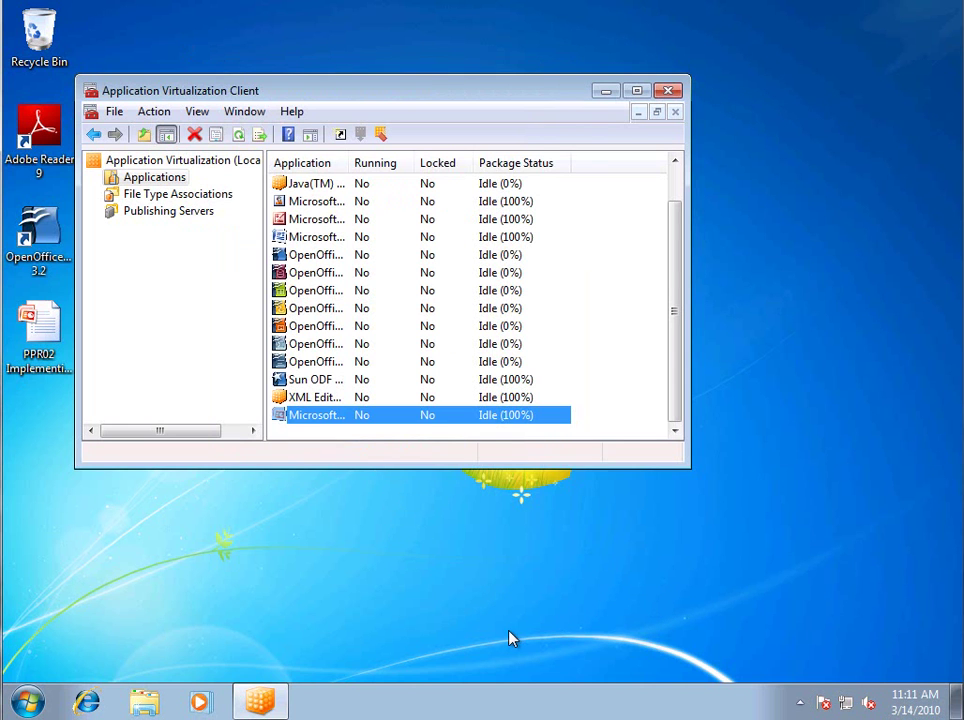
{"action": "left_click", "coordinate": [174, 198]}
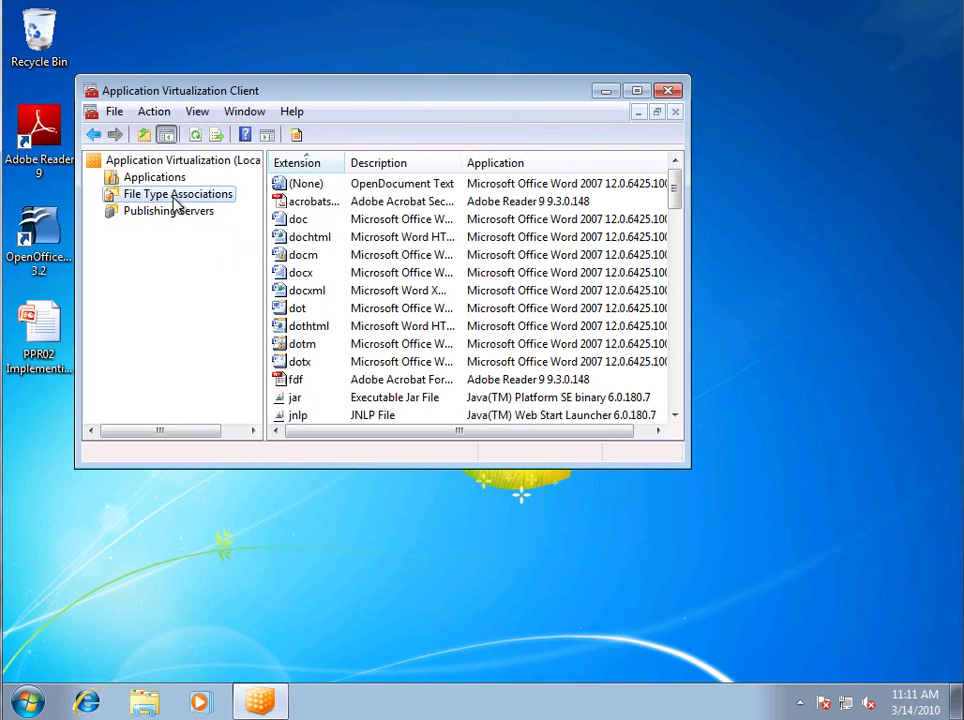